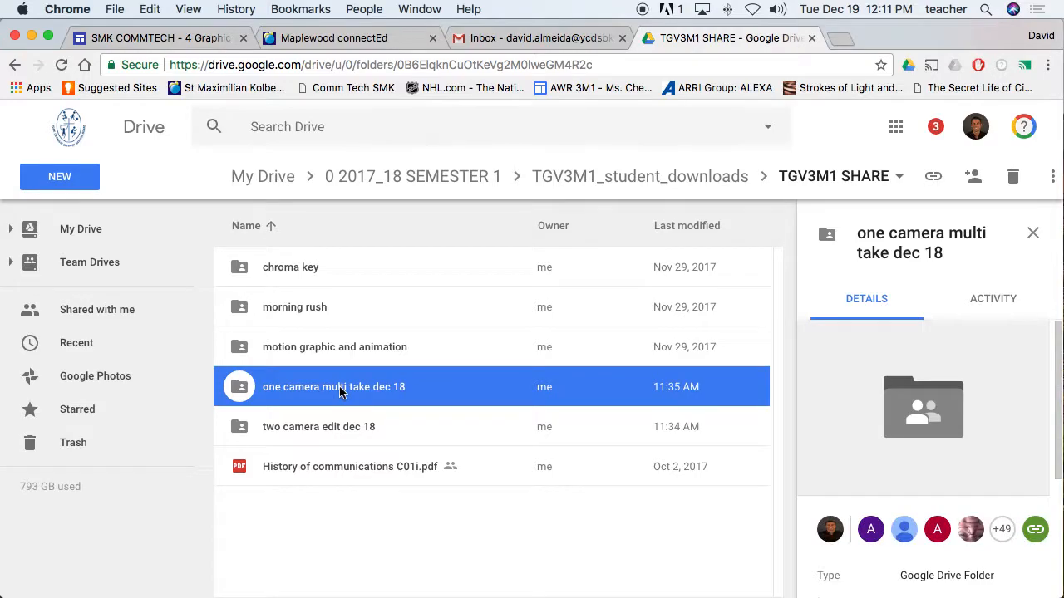
# Step: Download the Google Drive folder 'one camera multi take dec 18' as a zip to the Desktop
pyautogui.rightClick(339, 392)
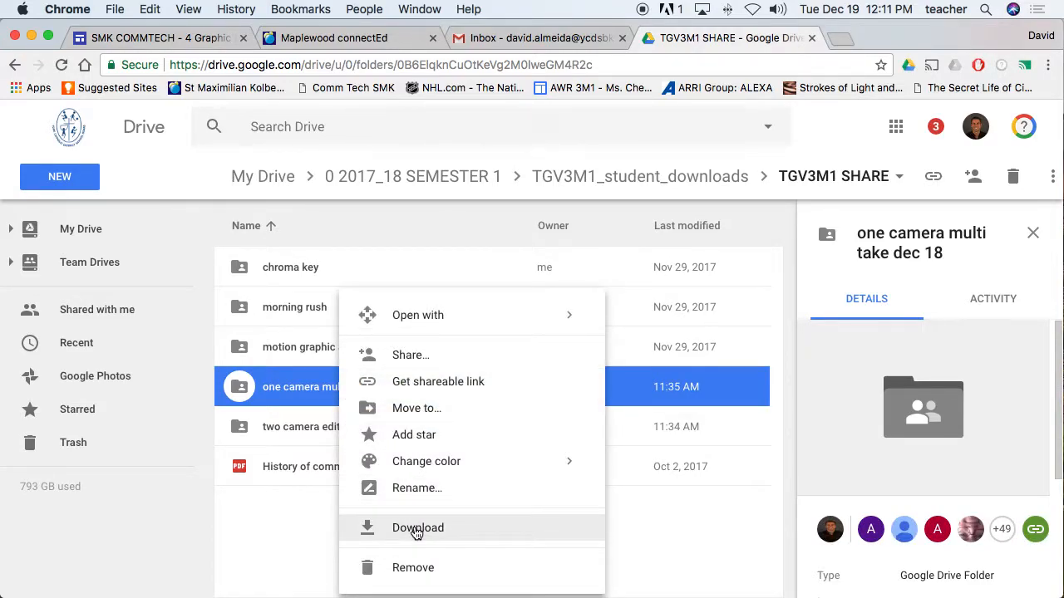
pyautogui.click(416, 530)
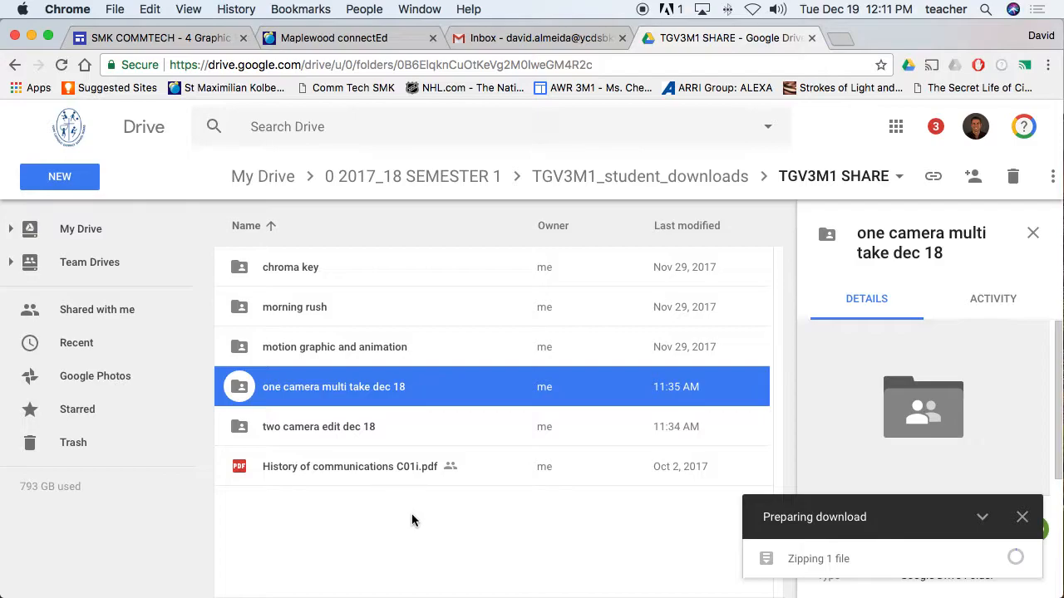
pyautogui.moveTo(370, 586)
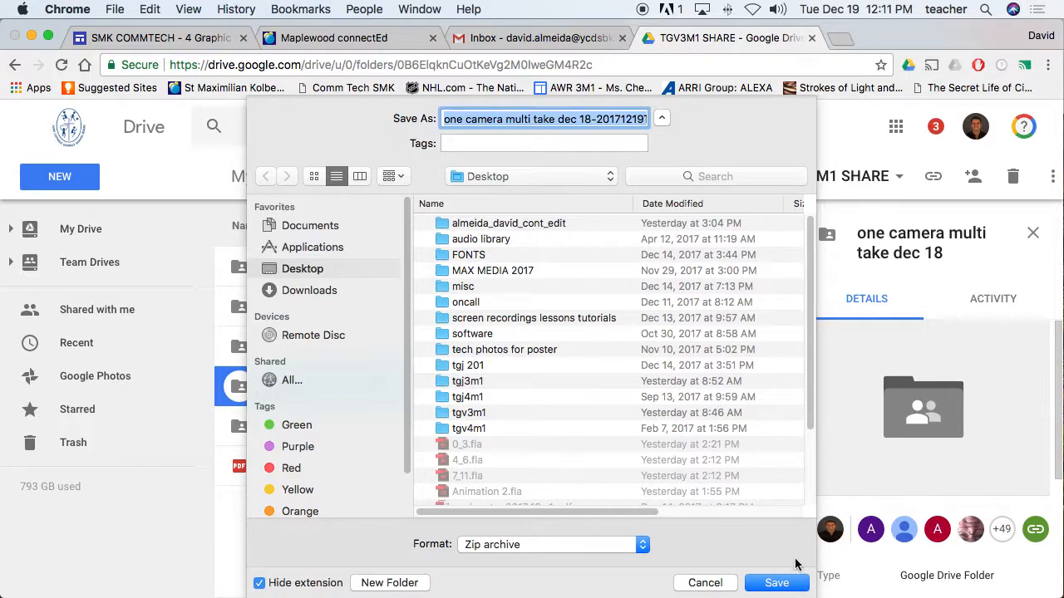
pyautogui.click(778, 581)
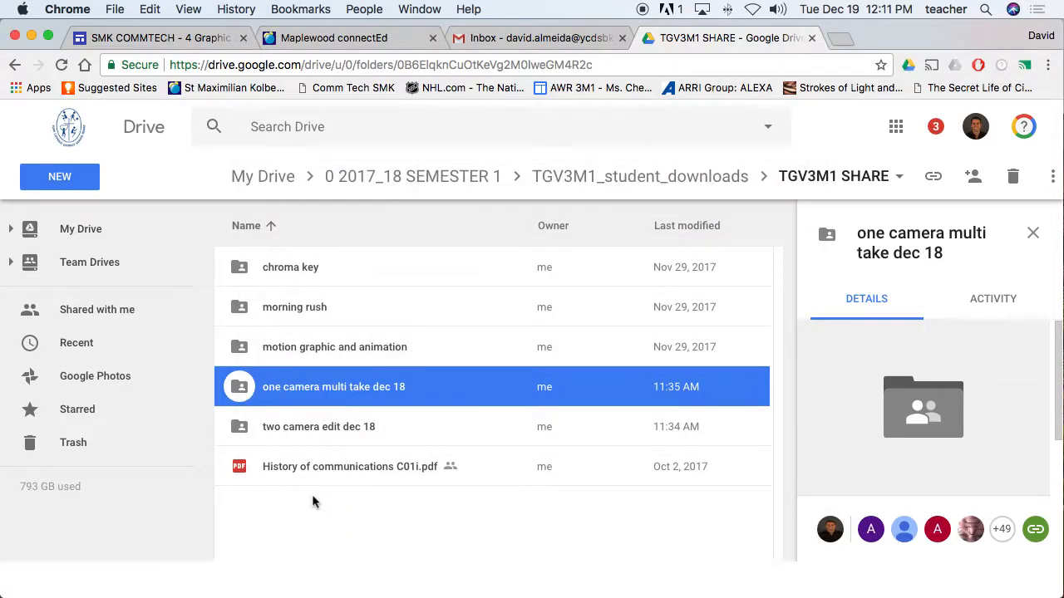
pyautogui.click(167, 579)
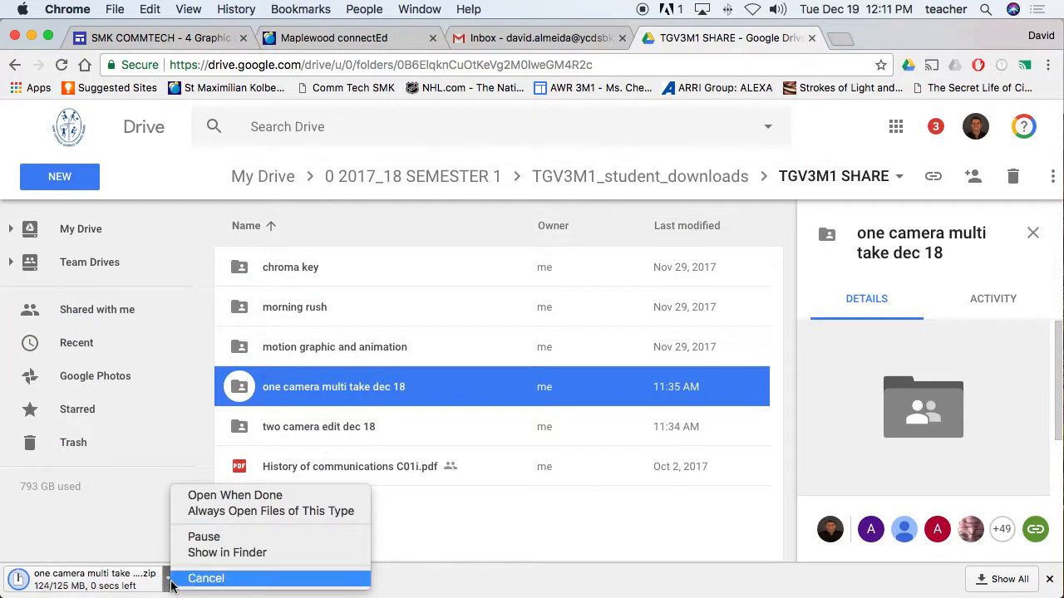
# Step: Reveal the downloaded zip on the Desktop in Finder and expand it with Archive Utility
pyautogui.click(214, 555)
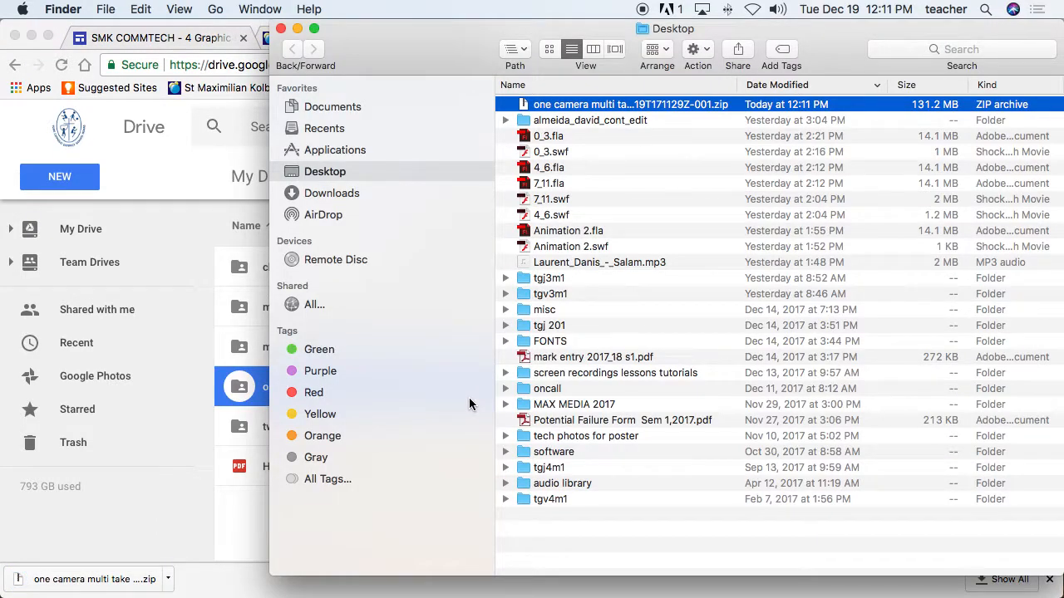
pyautogui.doubleClick(584, 106)
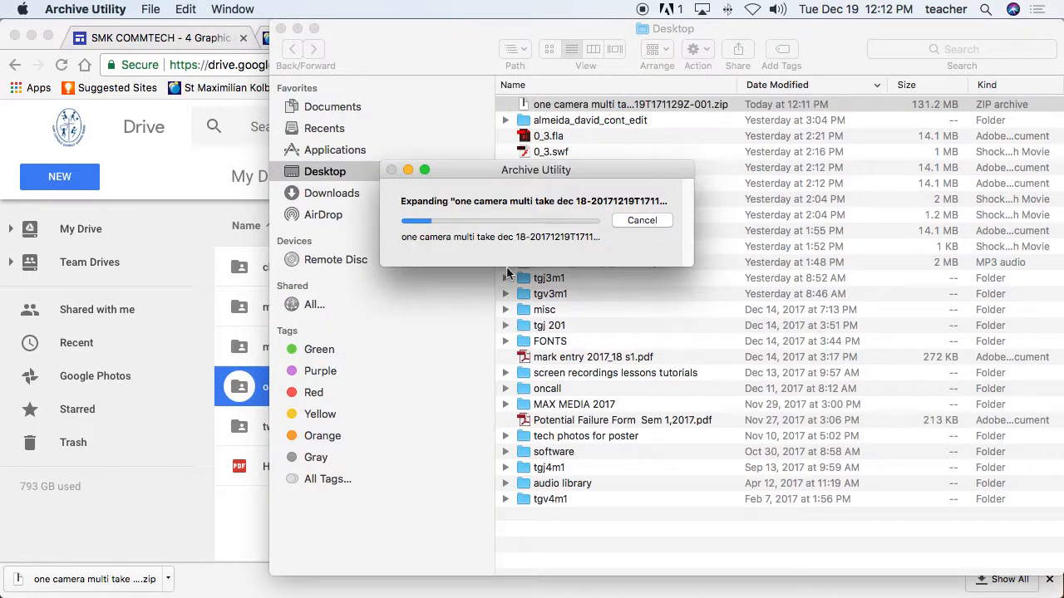
pyautogui.moveTo(438, 572)
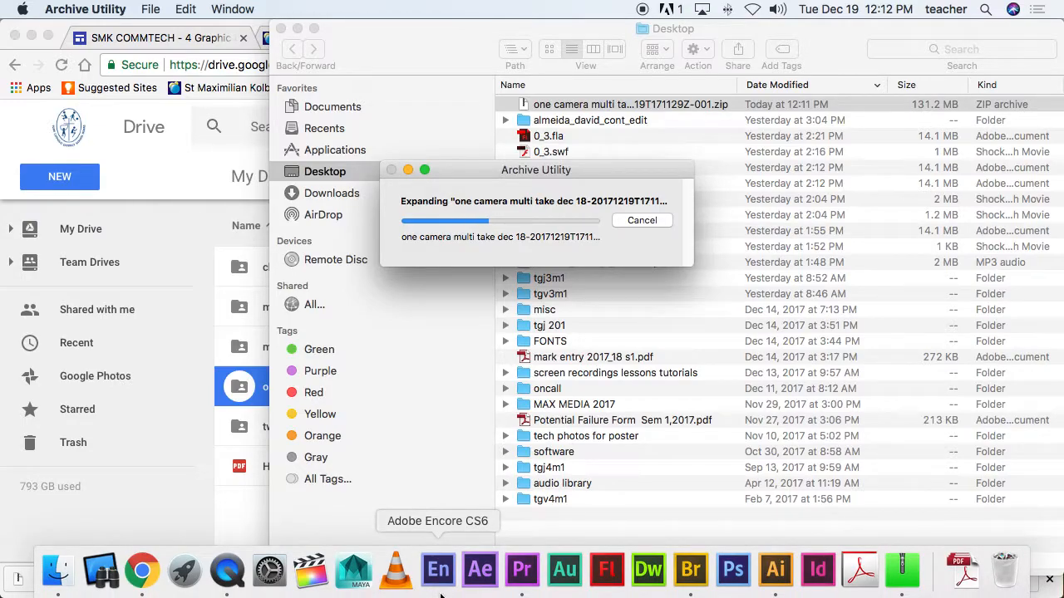
# Step: Launch Premiere Pro and start a new project located in Desktop > one camera multi take dec 18
pyautogui.click(523, 584)
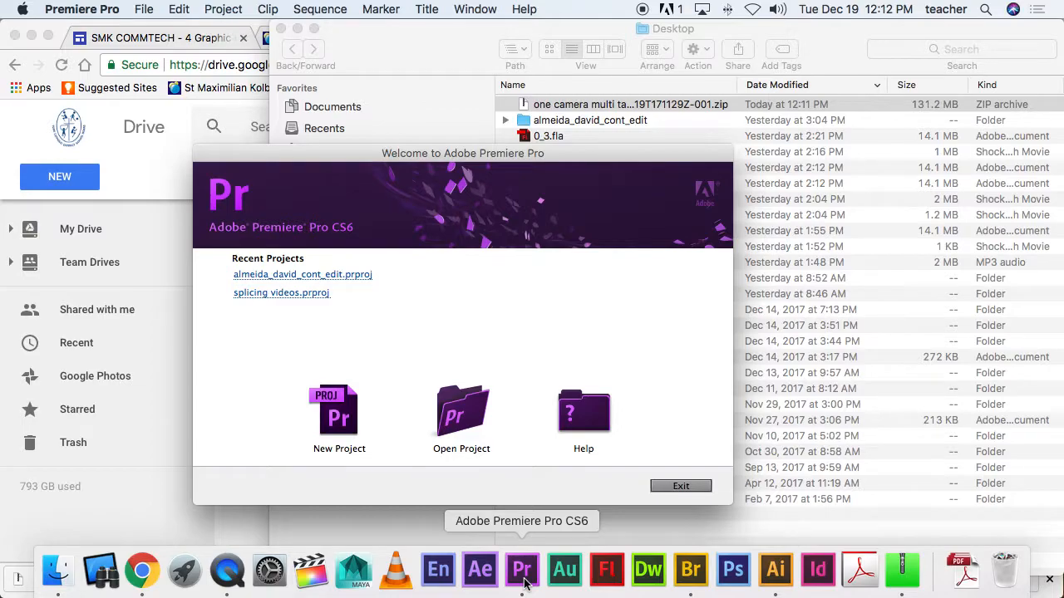
pyautogui.click(333, 407)
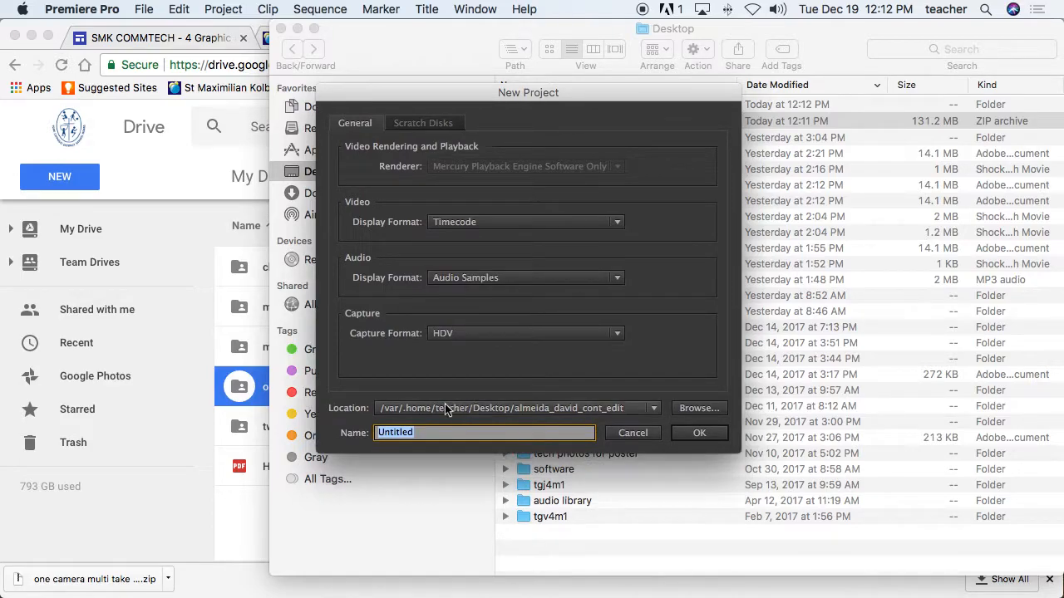
pyautogui.click(680, 412)
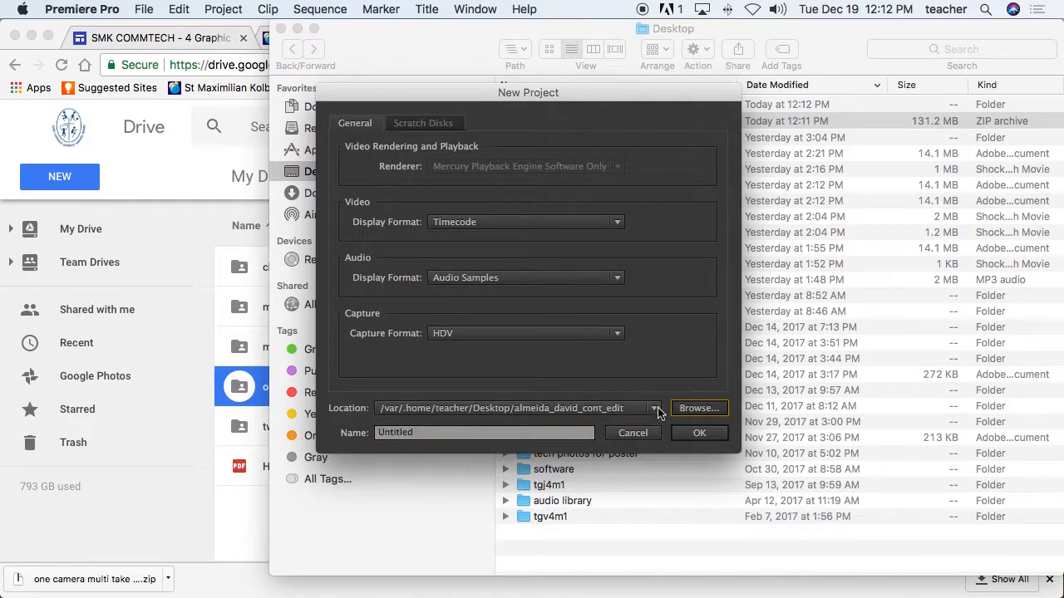
pyautogui.click(677, 410)
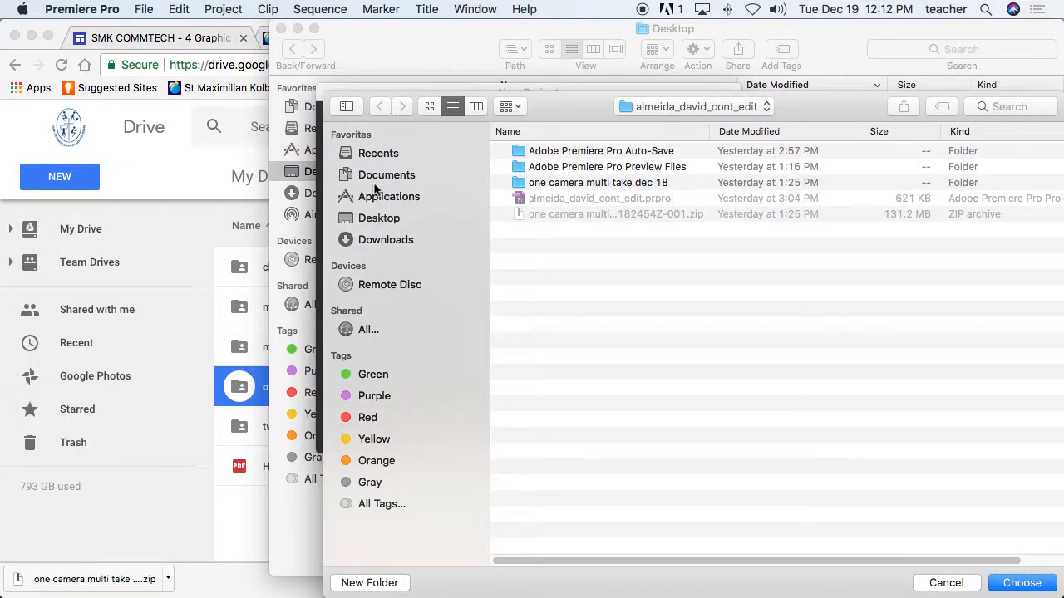
pyautogui.click(378, 220)
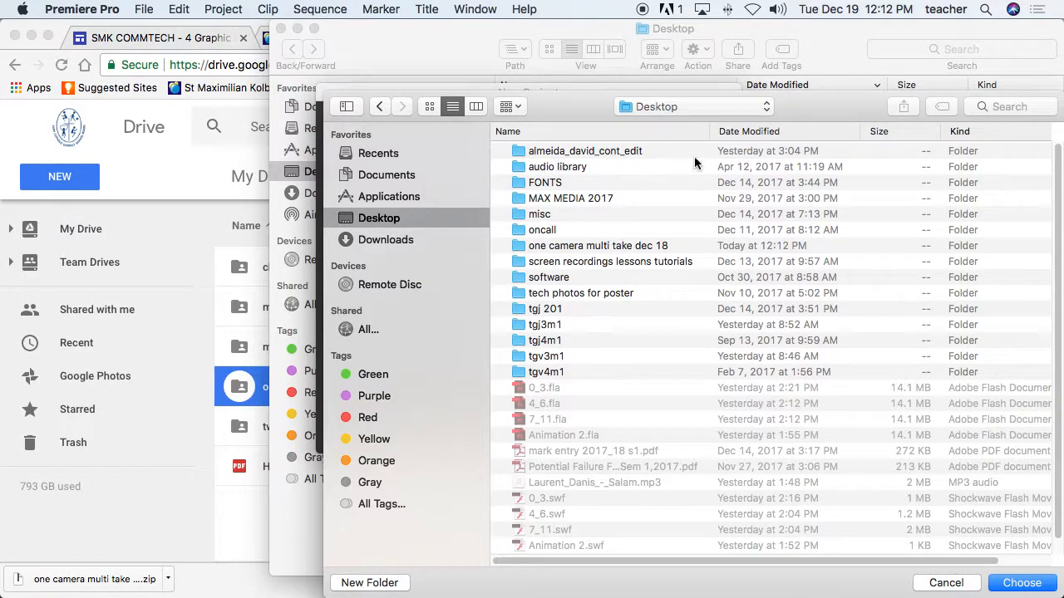
pyautogui.doubleClick(614, 149)
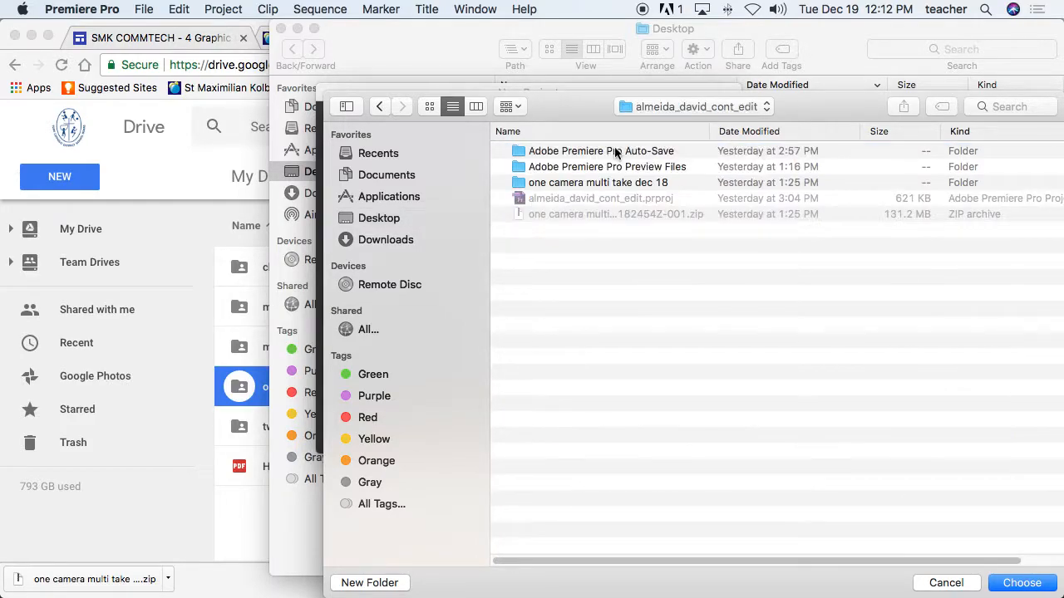
pyautogui.click(379, 218)
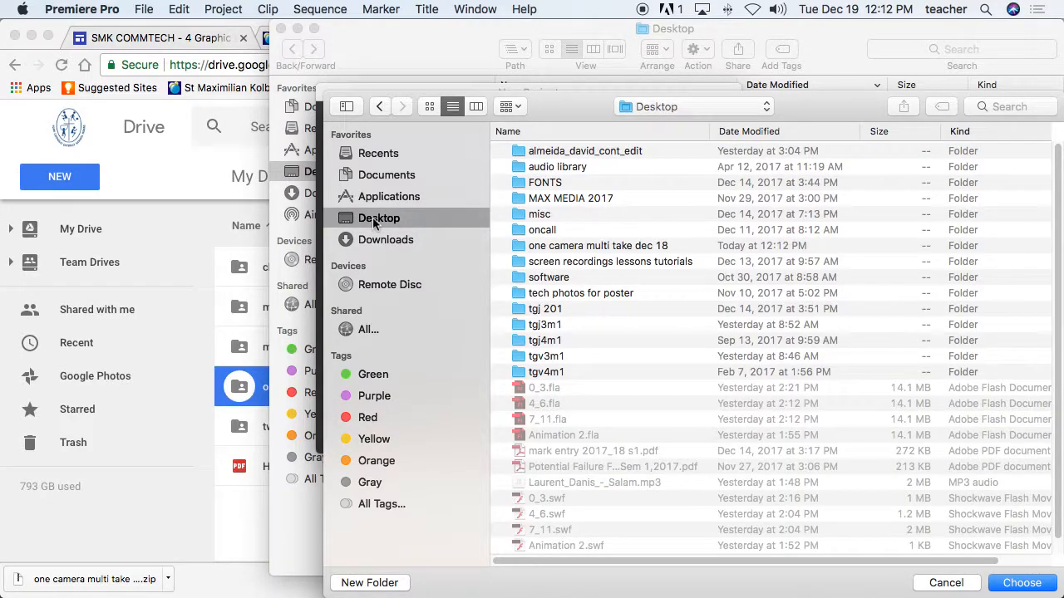
pyautogui.doubleClick(568, 246)
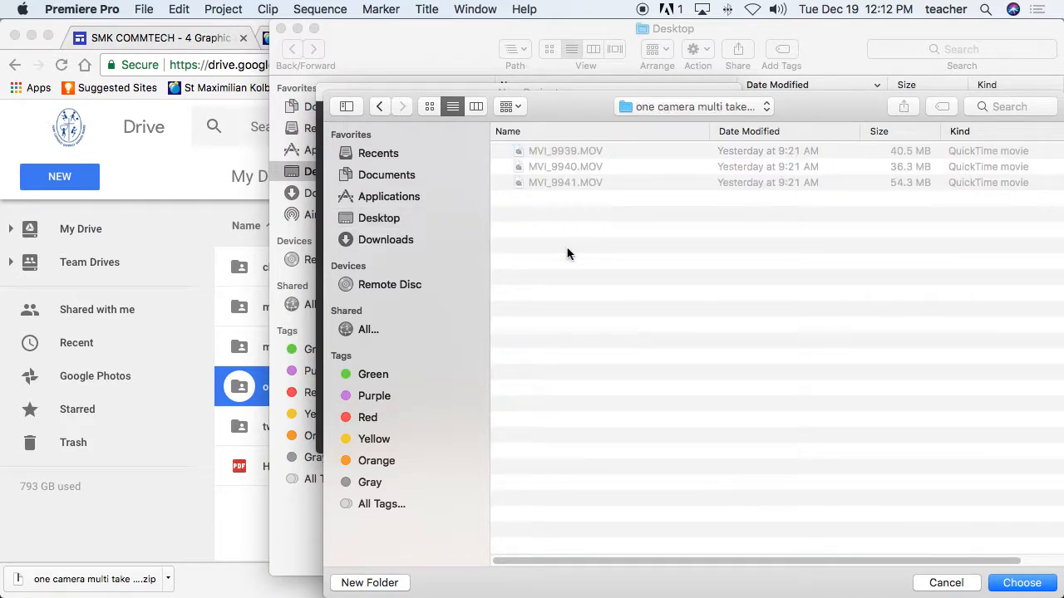
pyautogui.click(1023, 586)
pyautogui.click(436, 432)
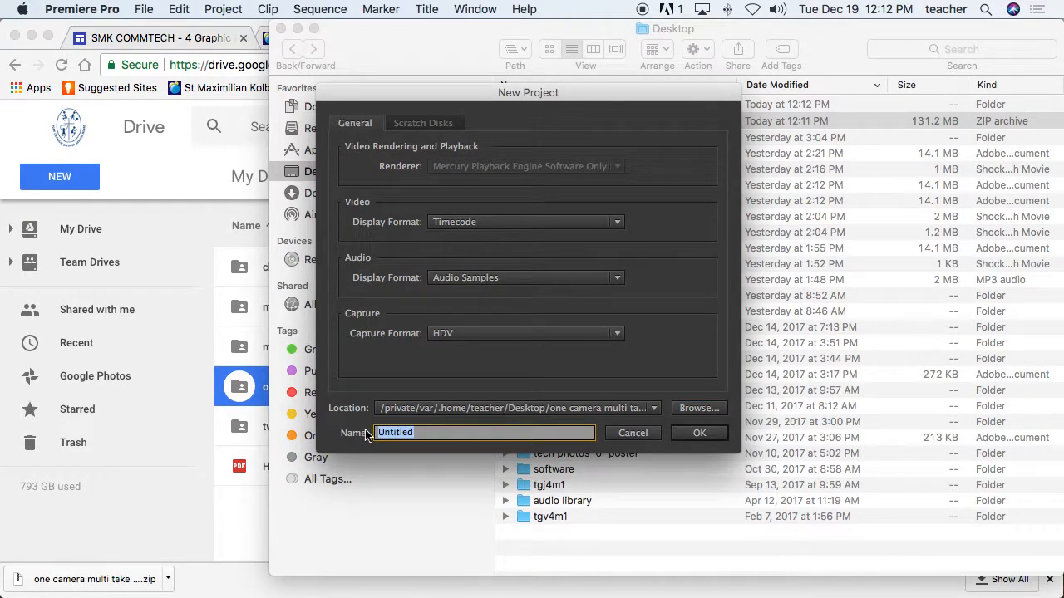
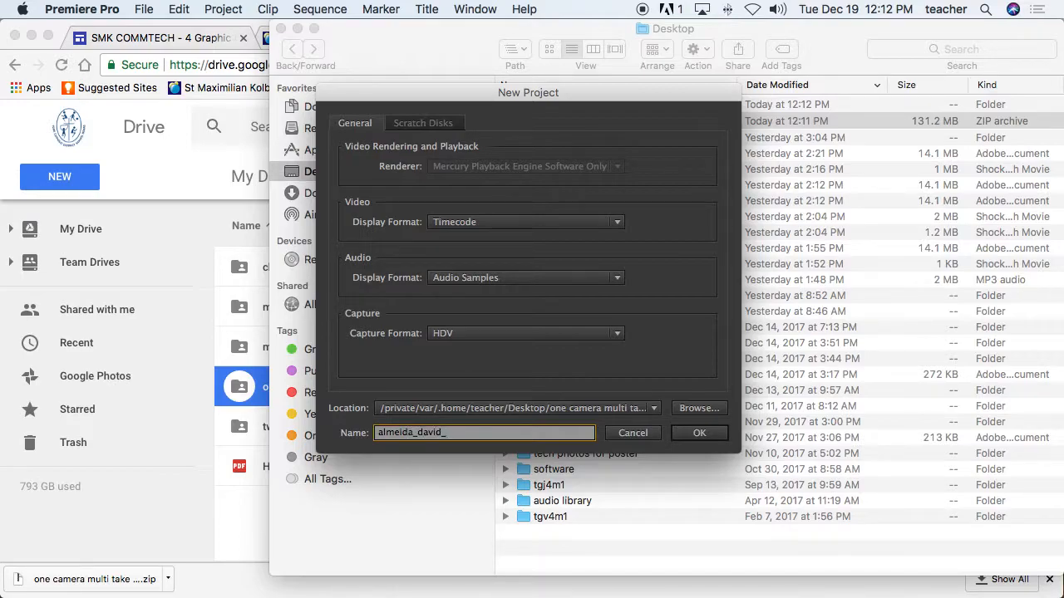
# Step: Name the project with the student's name plus 'one_camera_cont' and create it
pyautogui.write('_one_camera_cont')
pyautogui.click(699, 433)
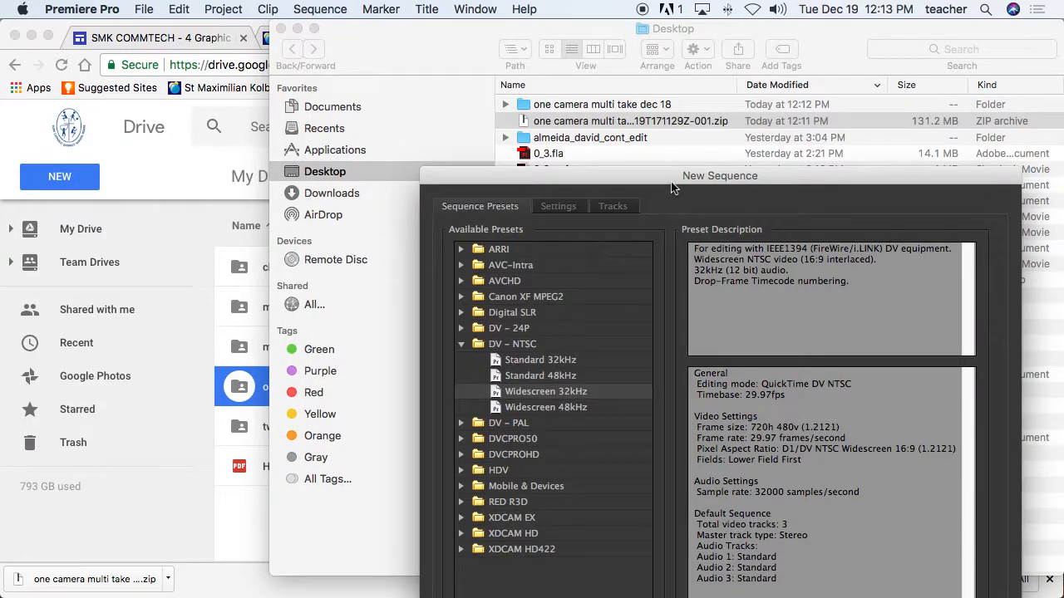
pyautogui.moveTo(671, 179); pyautogui.dragTo(491, 32)
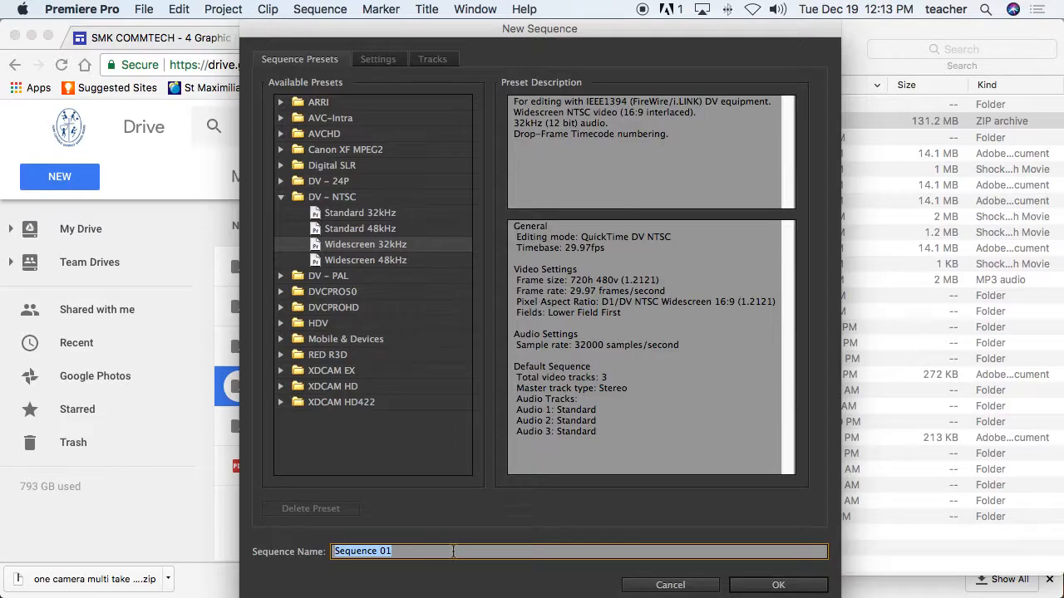
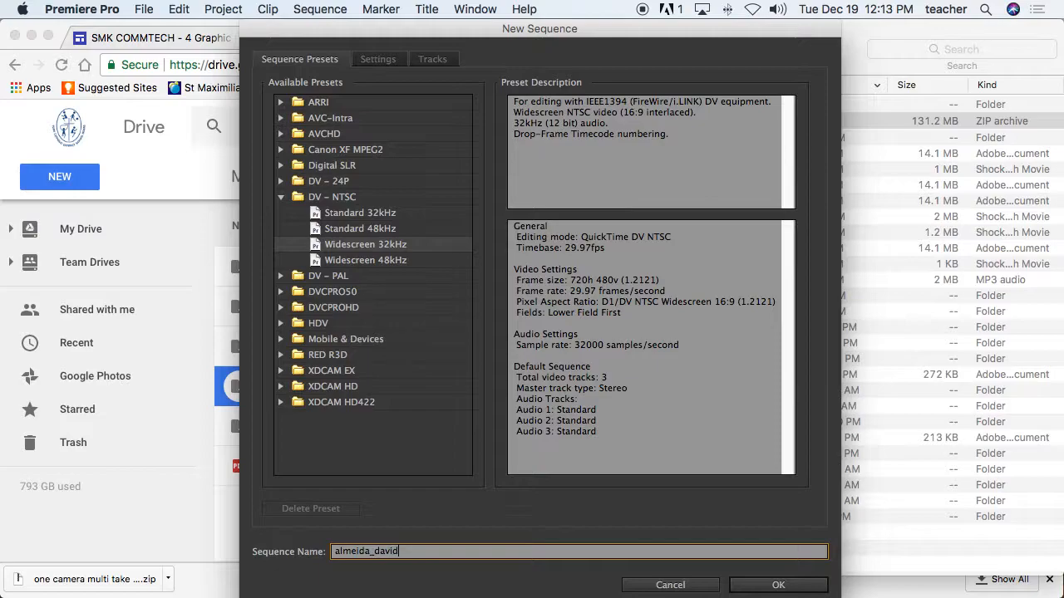
# Step: Create a DV-NTSC Widescreen 32kHz sequence named with the student's name plus 'one_camera_cont'
pyautogui.write('_one_camera_cont')
pyautogui.press('super+a')
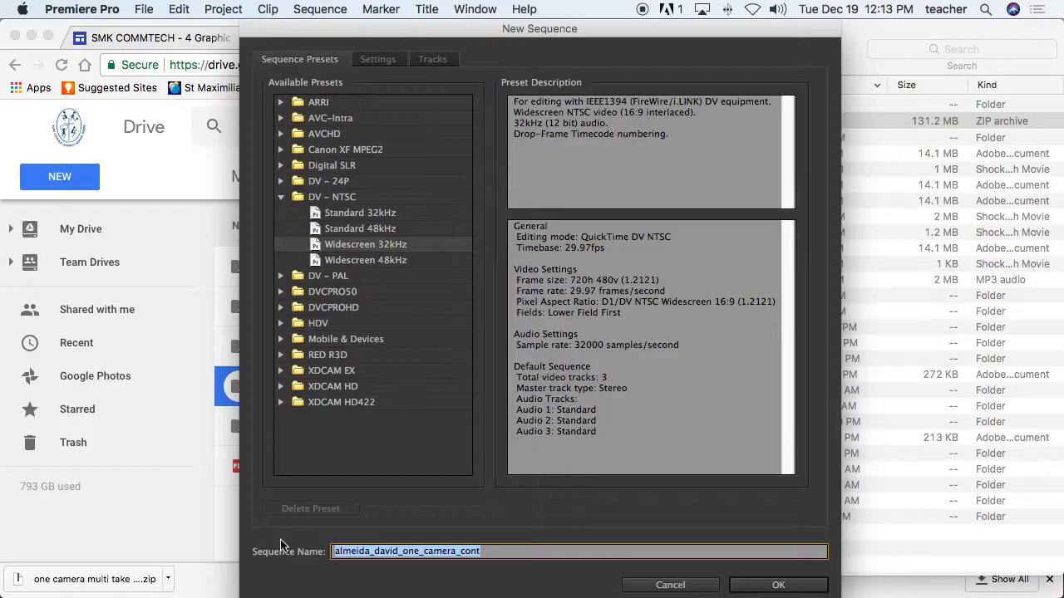
pyautogui.click(777, 585)
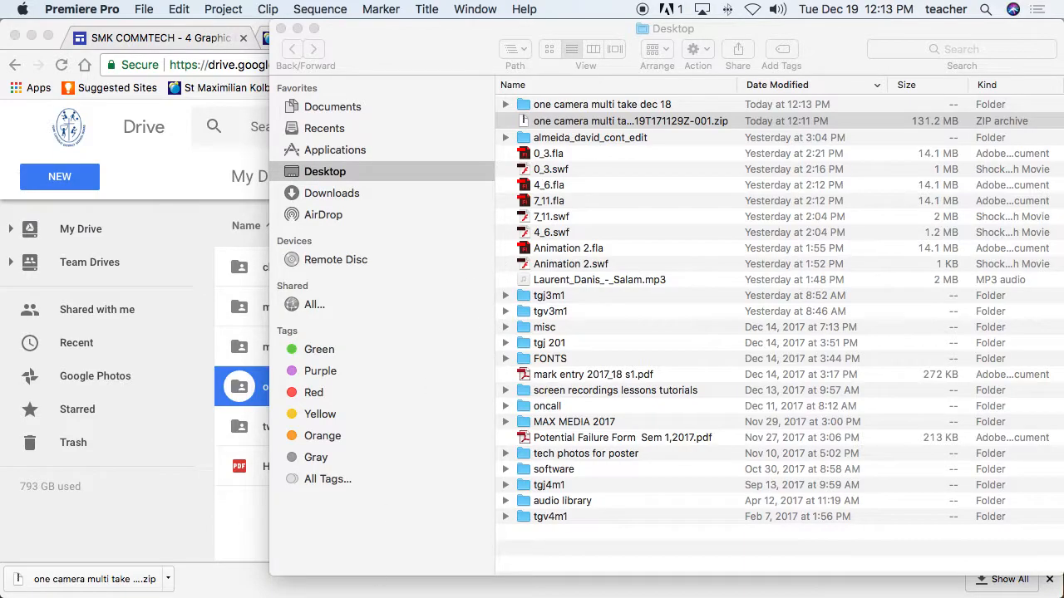
# Step: Bring Premiere Pro to the front, maximize its window and select the Project panel
pyautogui.moveTo(455, 592)
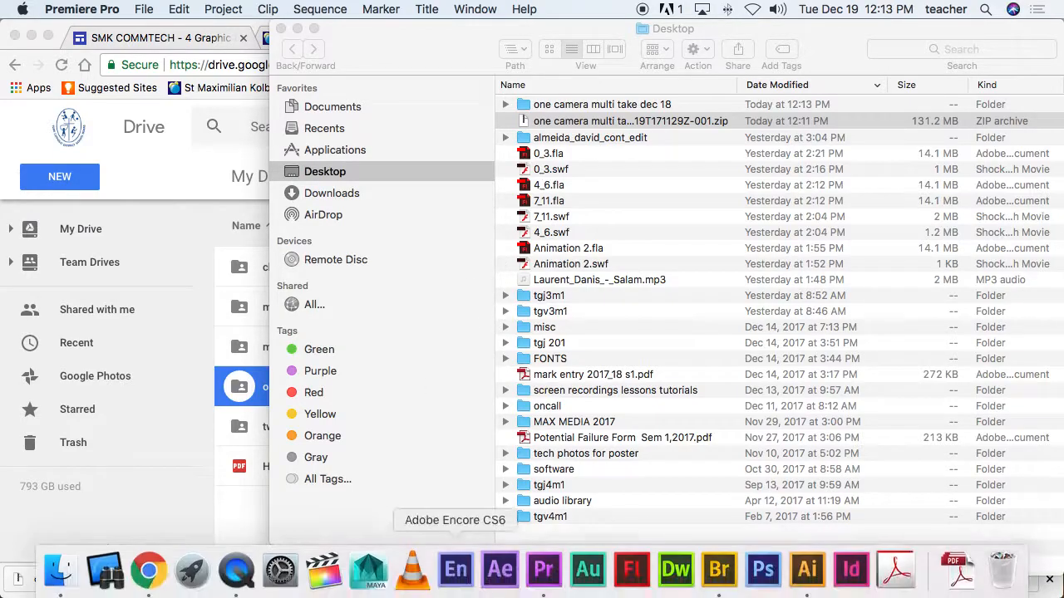
pyautogui.click(550, 582)
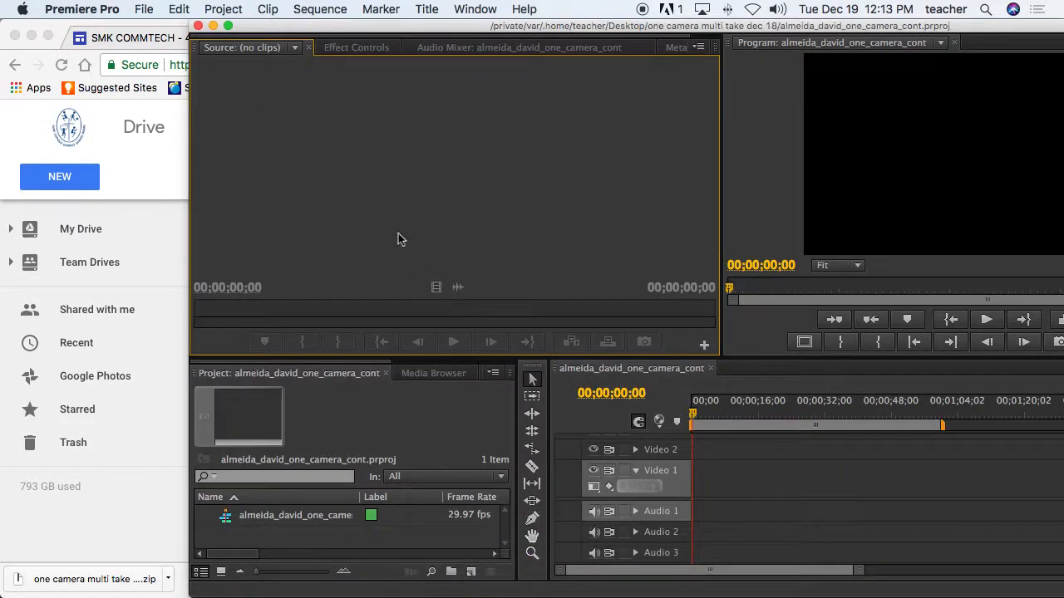
pyautogui.click(227, 26)
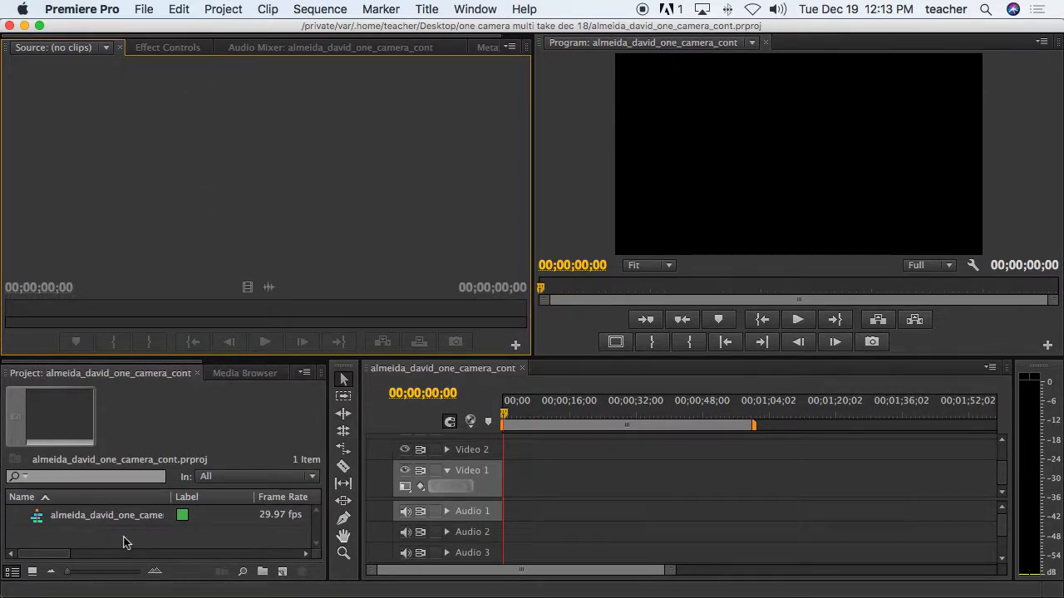
pyautogui.click(68, 377)
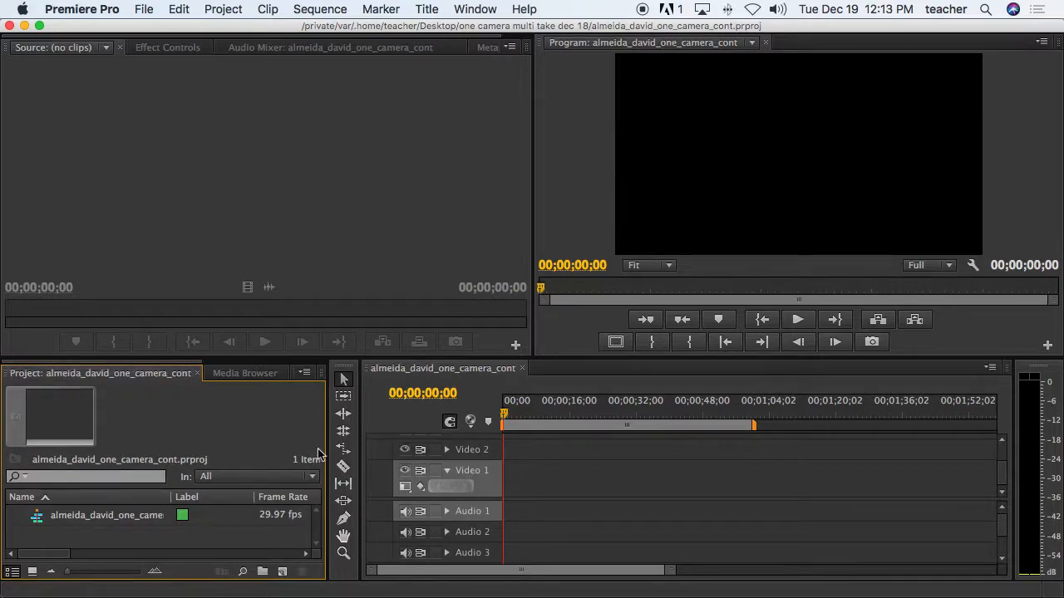
# Step: Import MVI_9939.MOV, MVI_9940.MOV and MVI_9941.MOV into the project
pyautogui.click(145, 12)
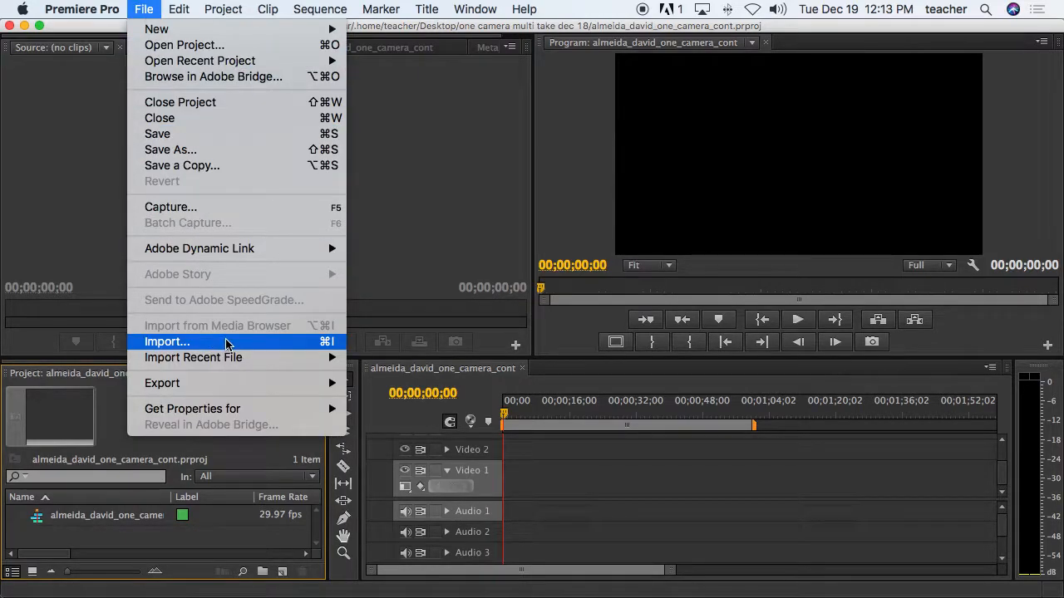
pyautogui.click(177, 535)
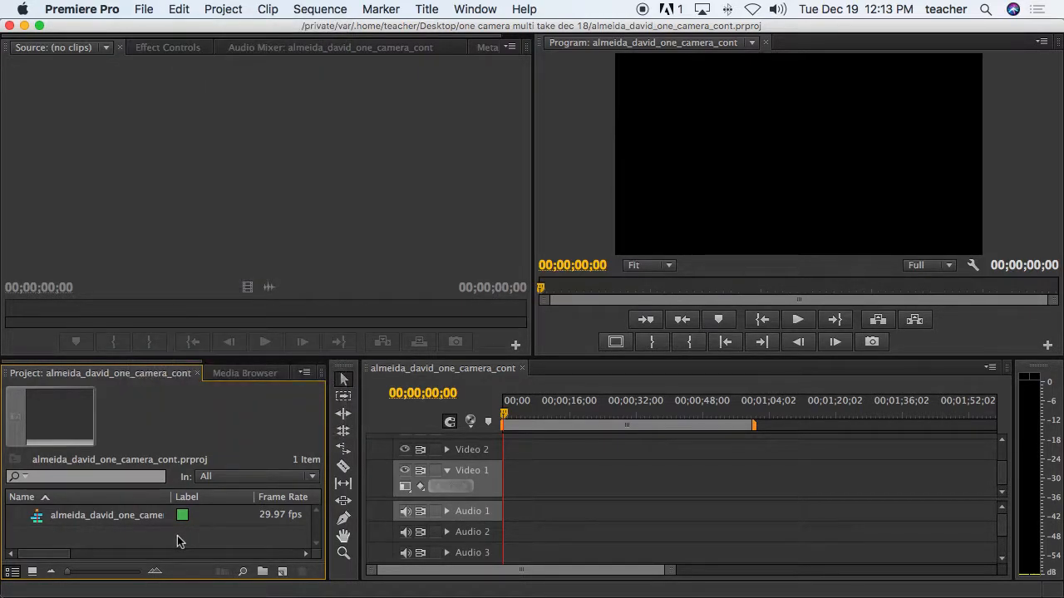
pyautogui.doubleClick(177, 535)
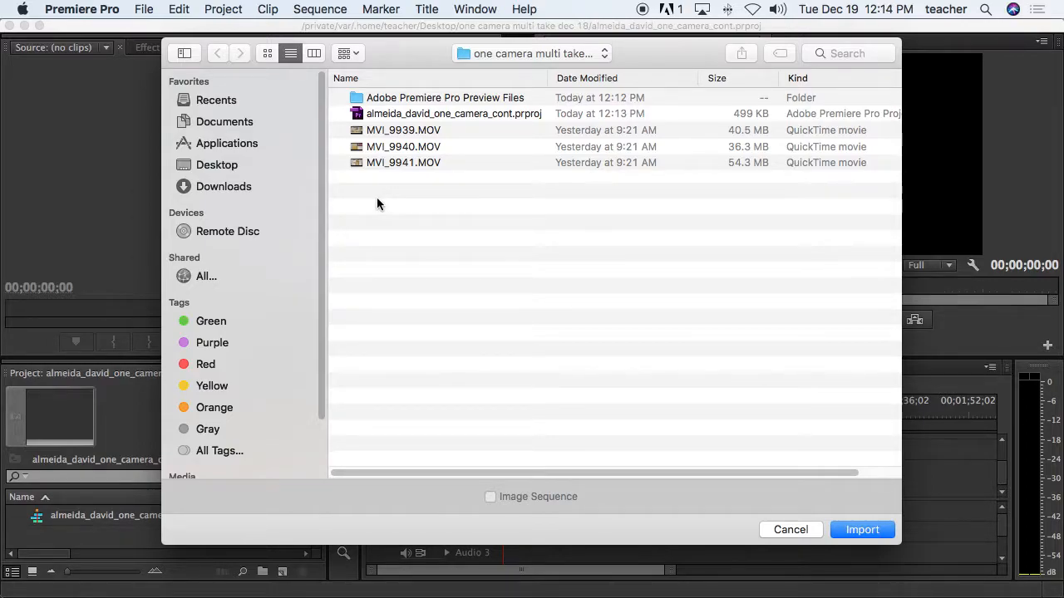
pyautogui.click(378, 162)
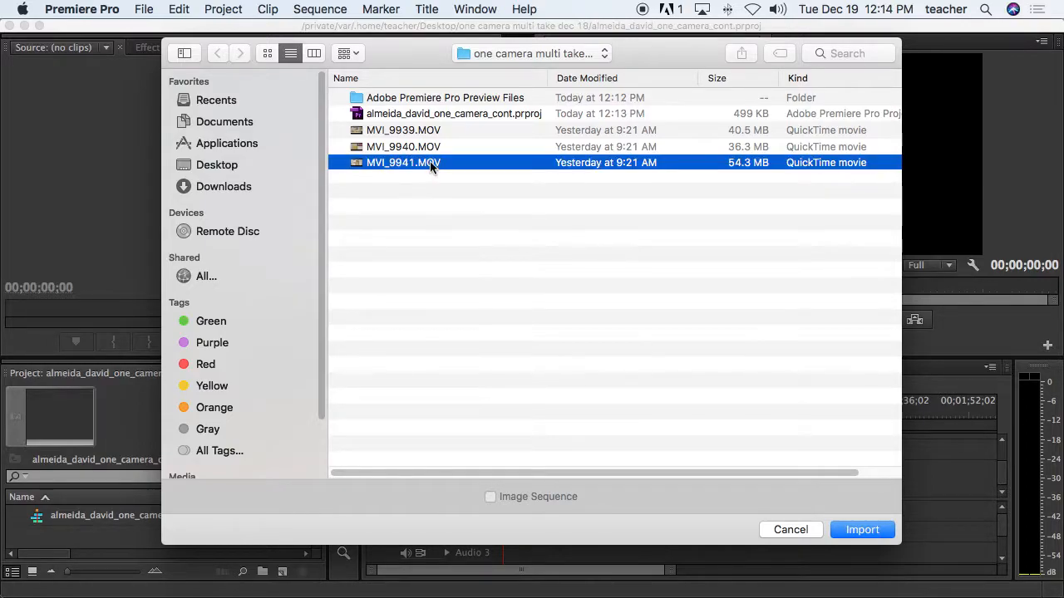
pyautogui.keyDown('shift'); pyautogui.click(420, 133); pyautogui.keyUp('shift')
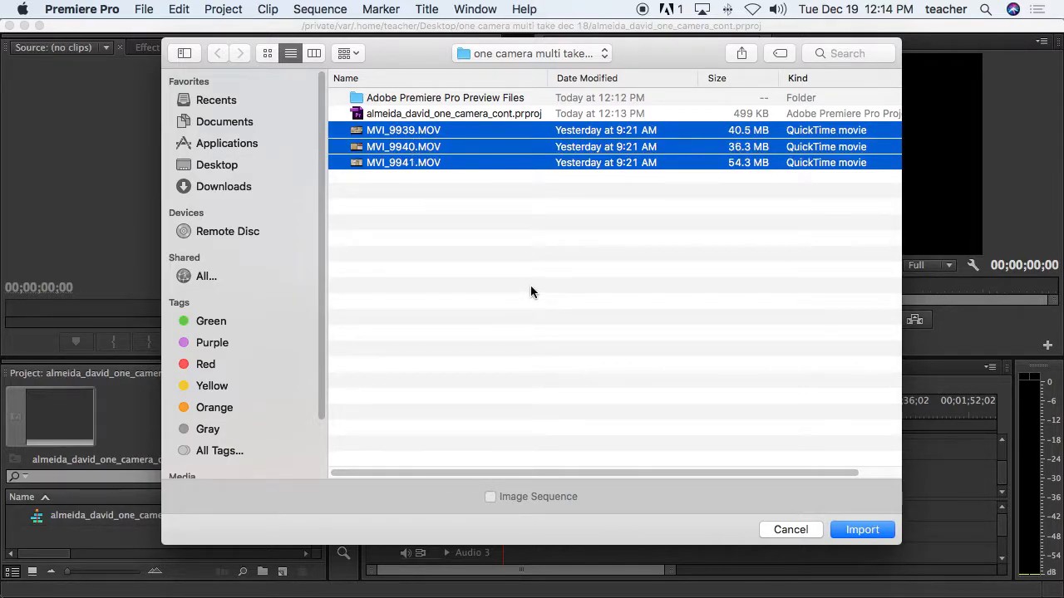
pyautogui.click(861, 530)
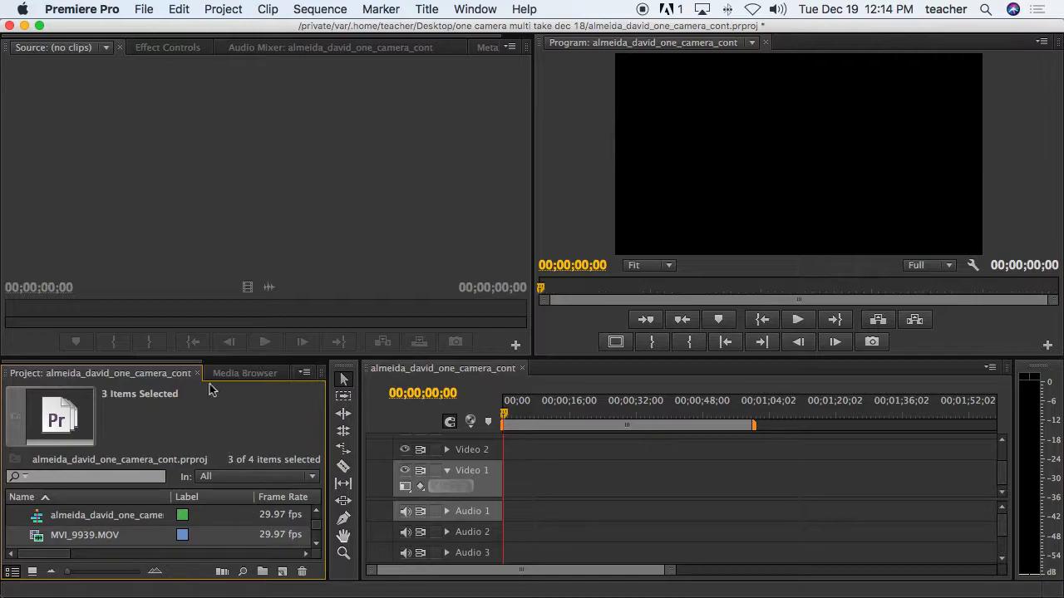
# Step: Enlarge the project panel area and open MVI_9939.MOV in the Source monitor
pyautogui.moveTo(204, 357); pyautogui.dragTo(203, 311)
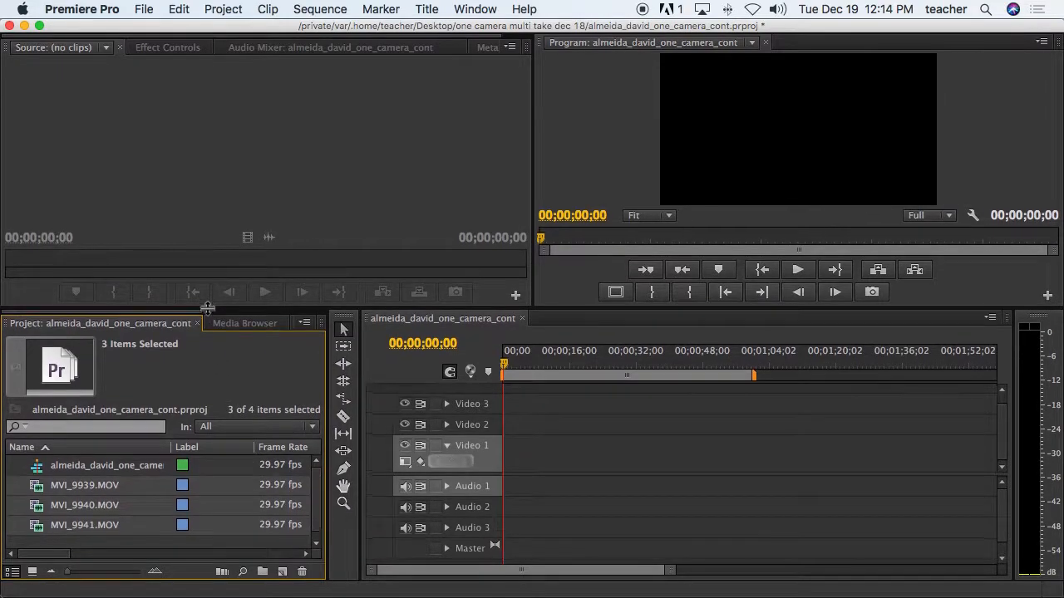
pyautogui.click(122, 548)
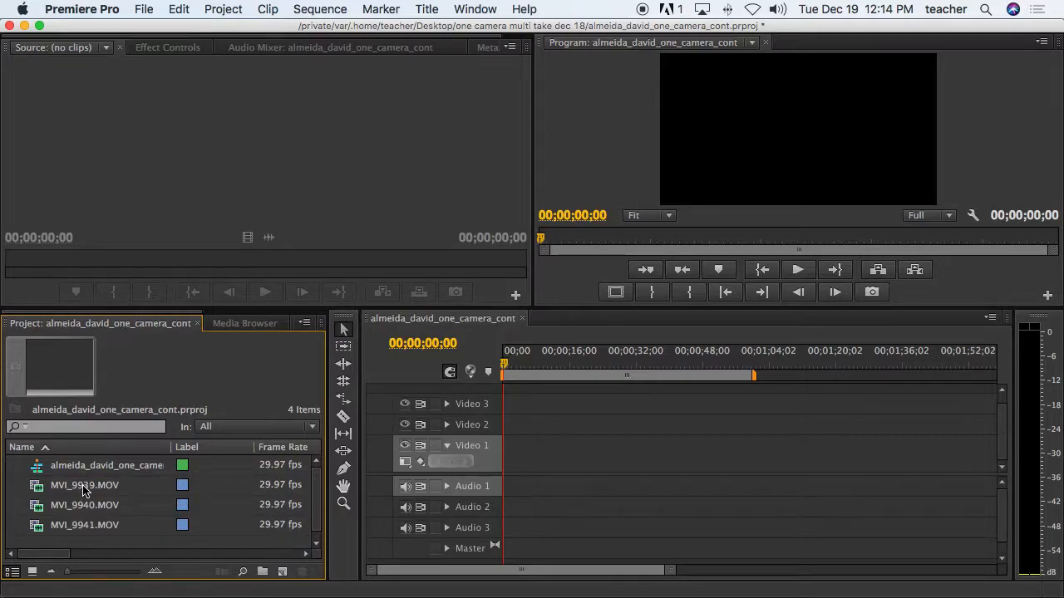
pyautogui.click(83, 487)
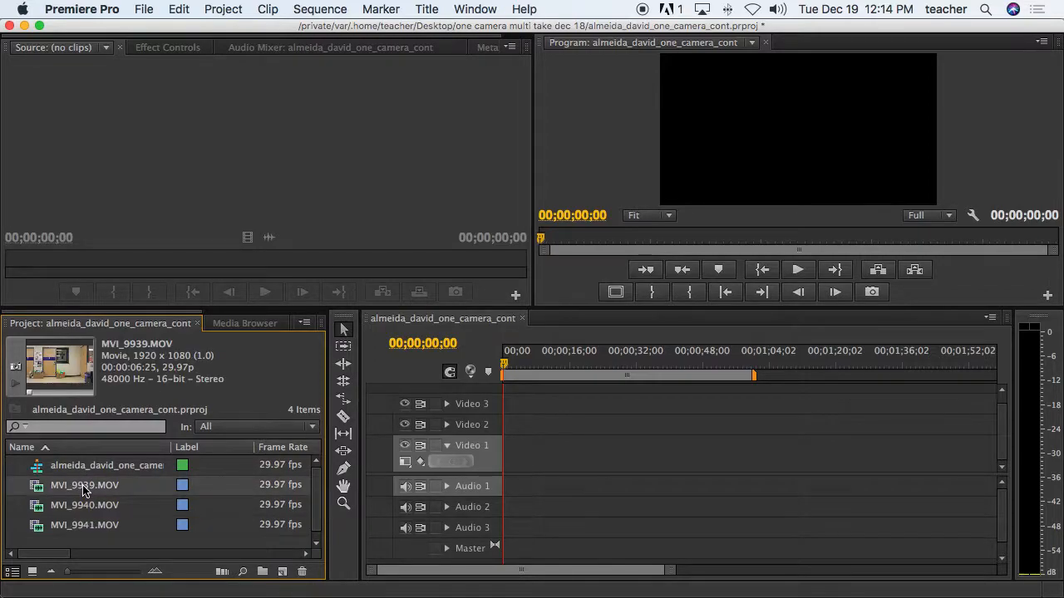
pyautogui.click(83, 487)
pyautogui.click(36, 496)
pyautogui.doubleClick(36, 495)
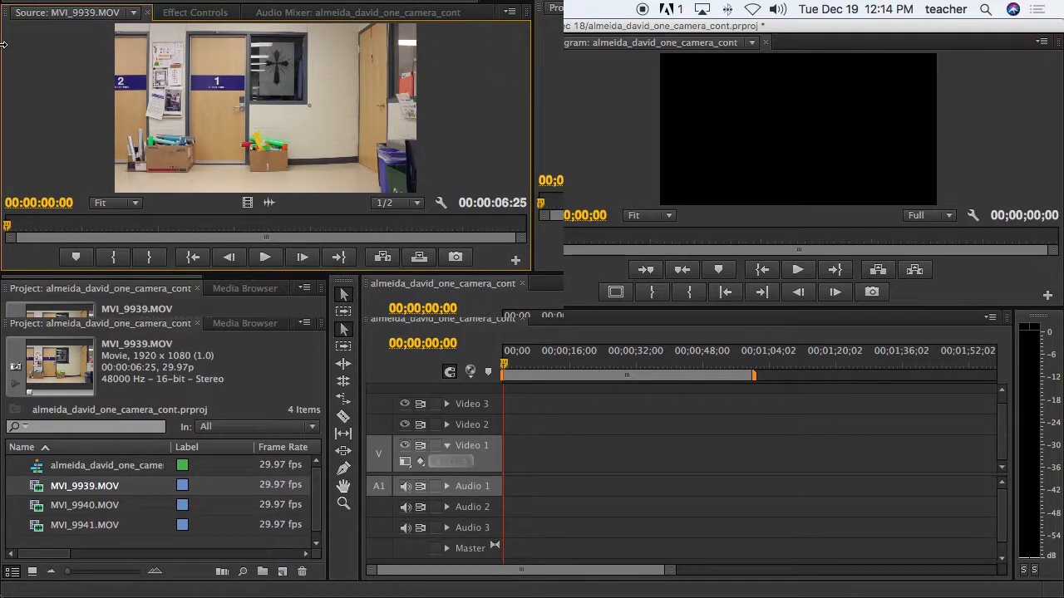
# Step: Play and scrub through MVI_9939 from about two seconds in to watch its action
pyautogui.moveTo(8, 229); pyautogui.dragTo(213, 237)
pyautogui.click(264, 258)
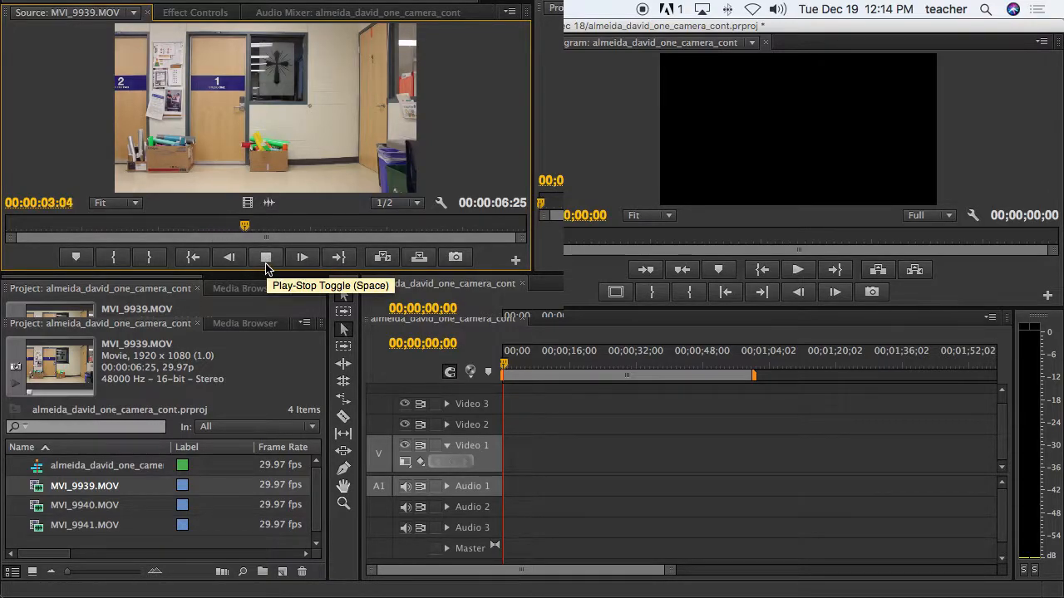
pyautogui.click(265, 263)
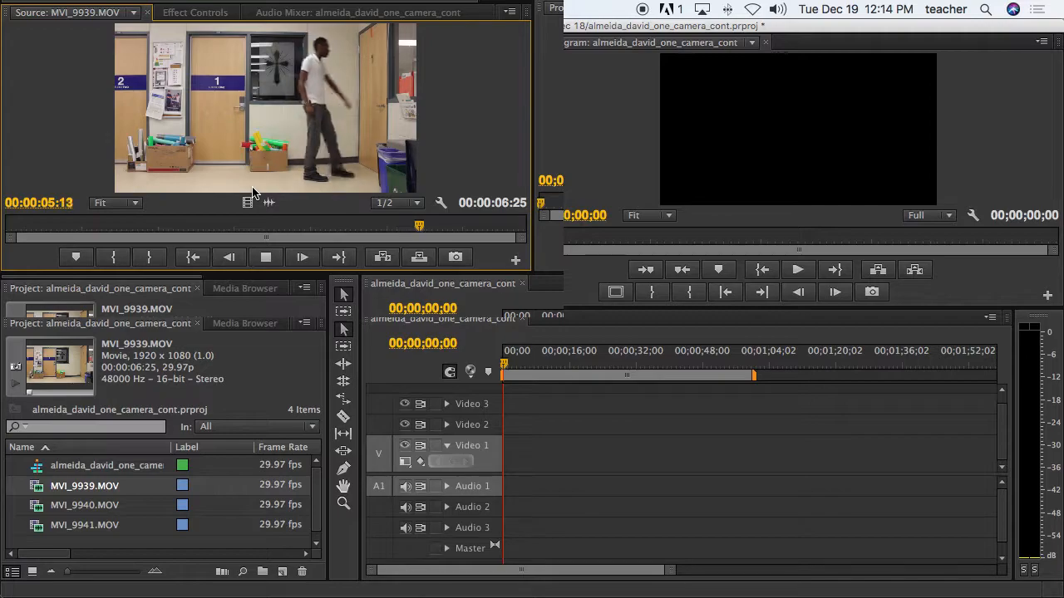
pyautogui.press('space')
pyautogui.moveTo(459, 226); pyautogui.dragTo(250, 226)
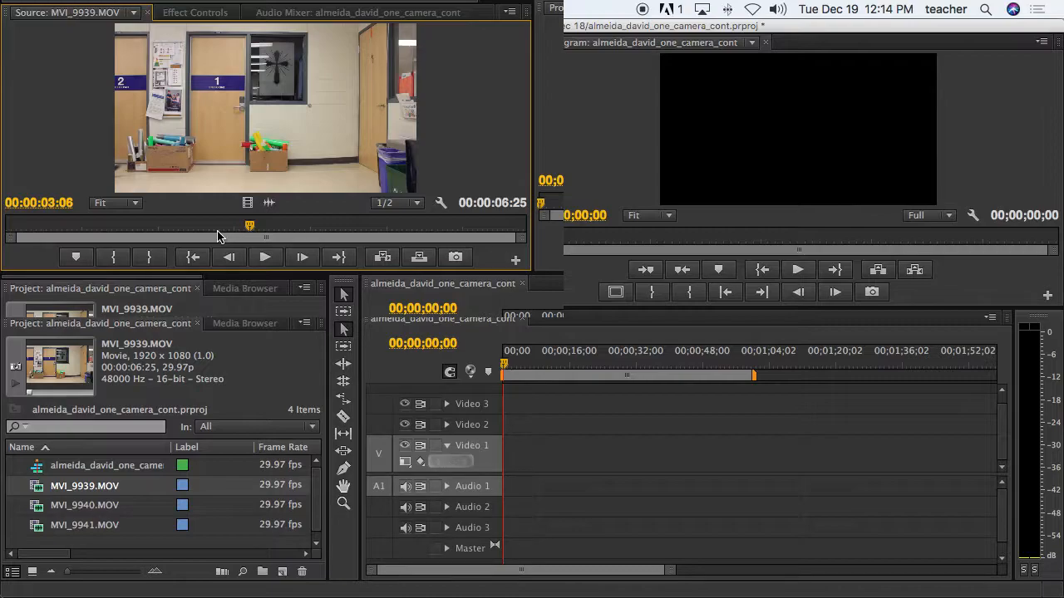
# Step: Mark MVI_9939 In at 00:00:03:05 and Out at 00:00:05:19, then drop it at the sequence start
pyautogui.press('Left')
pyautogui.press('i')
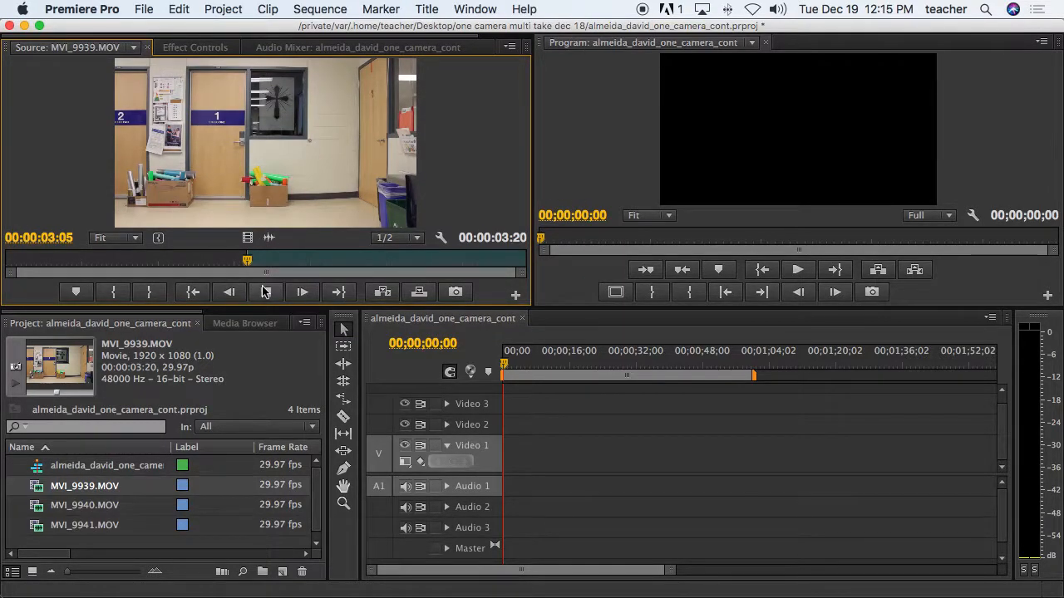
pyautogui.click(265, 293)
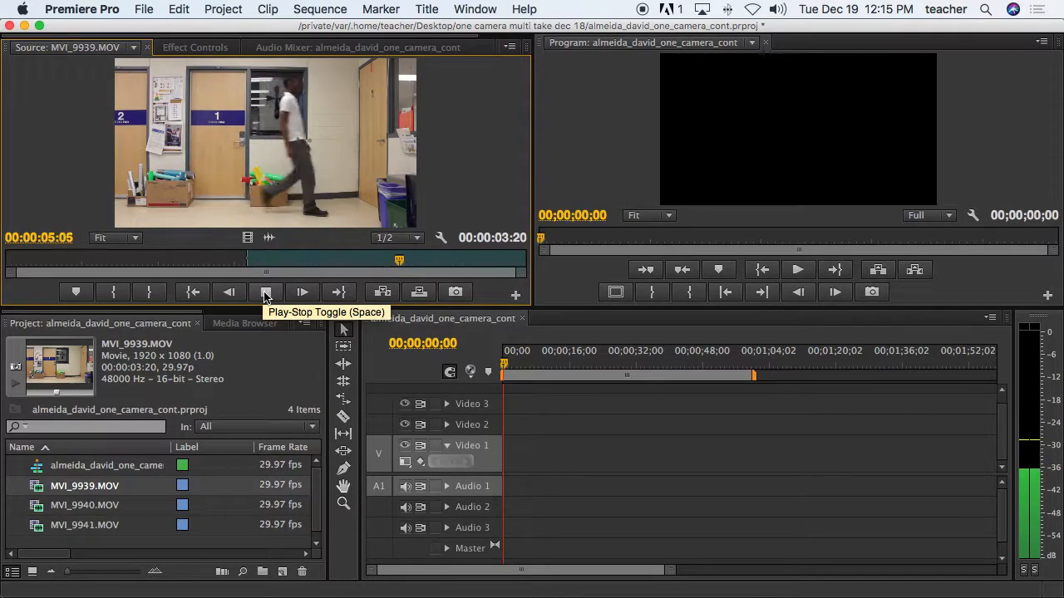
pyautogui.click(264, 293)
pyautogui.moveTo(437, 260)
pyautogui.mouseDown()
pyautogui.moveTo(424, 259)
pyautogui.moveTo(435, 263)
pyautogui.mouseUp()
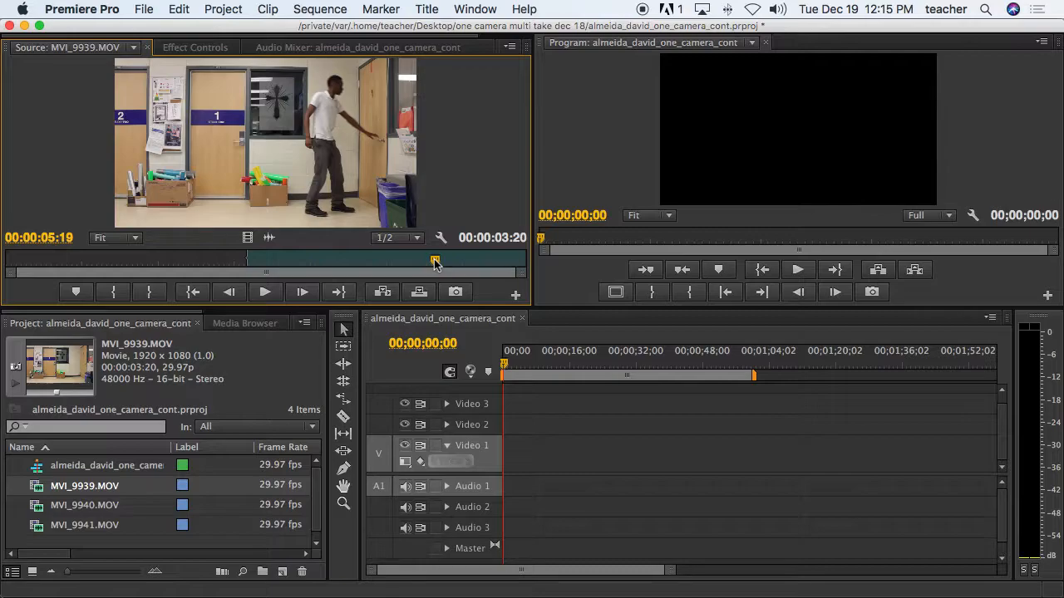
pyautogui.press('o')
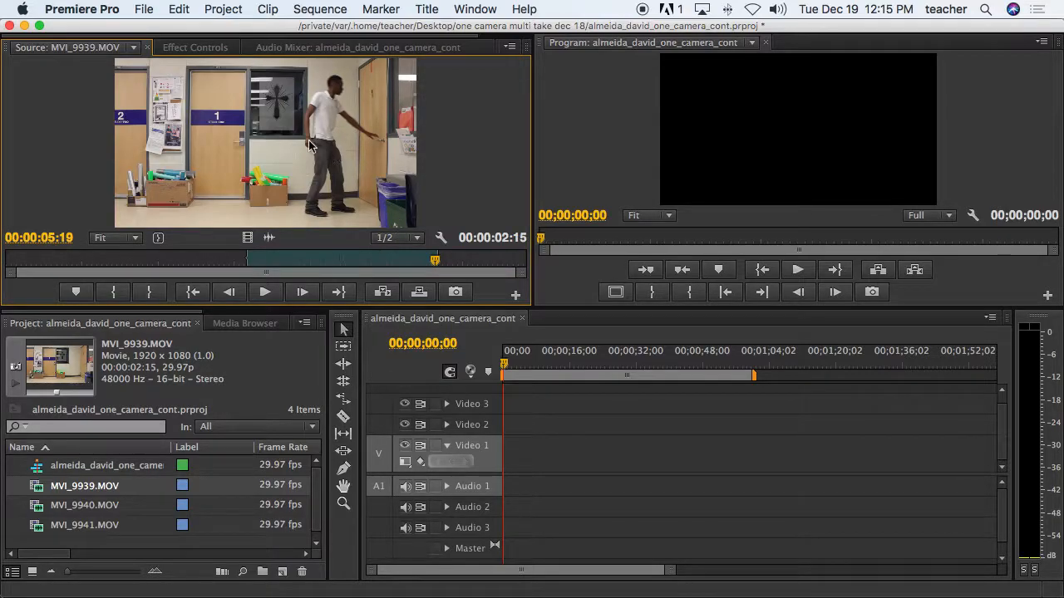
pyautogui.moveTo(286, 157); pyautogui.dragTo(516, 458)
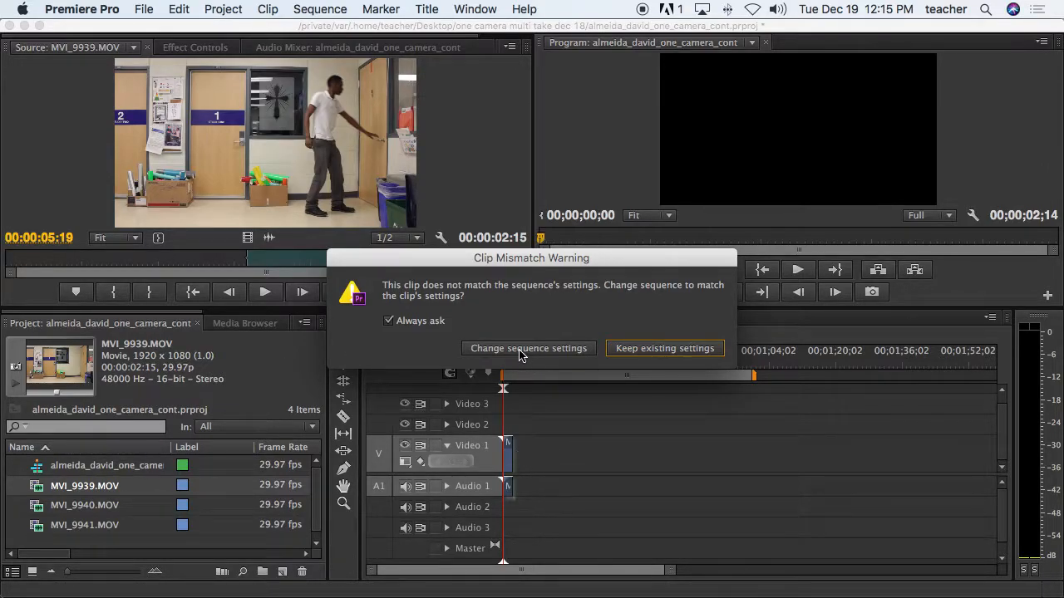
# Step: Change the sequence settings to match MVI_9939, then zoom and scrub the timeline
pyautogui.click(478, 348)
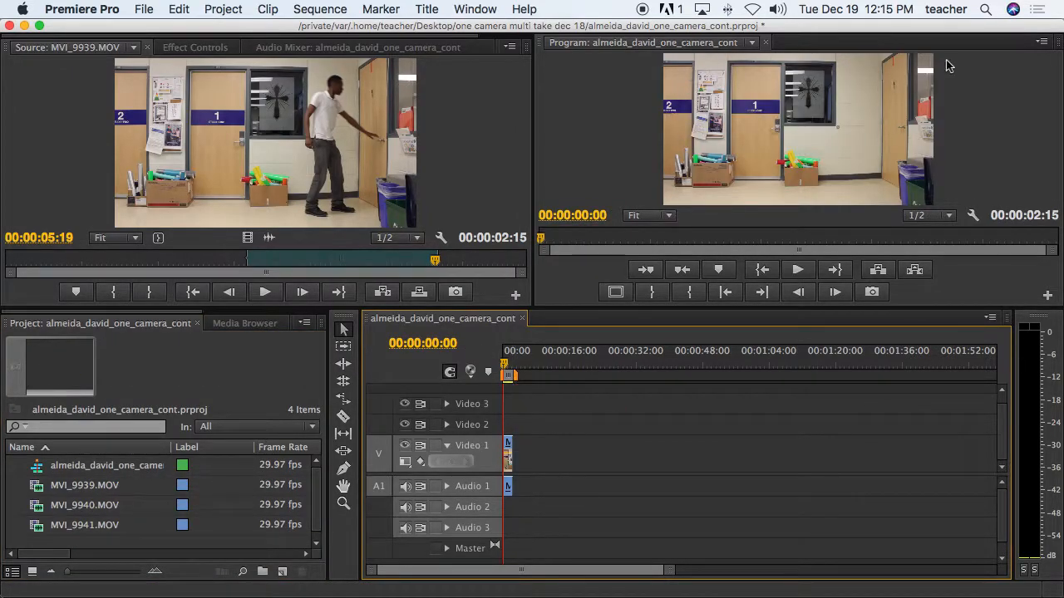
pyautogui.moveTo(673, 581); pyautogui.dragTo(586, 577)
pyautogui.moveTo(503, 370); pyautogui.dragTo(541, 372)
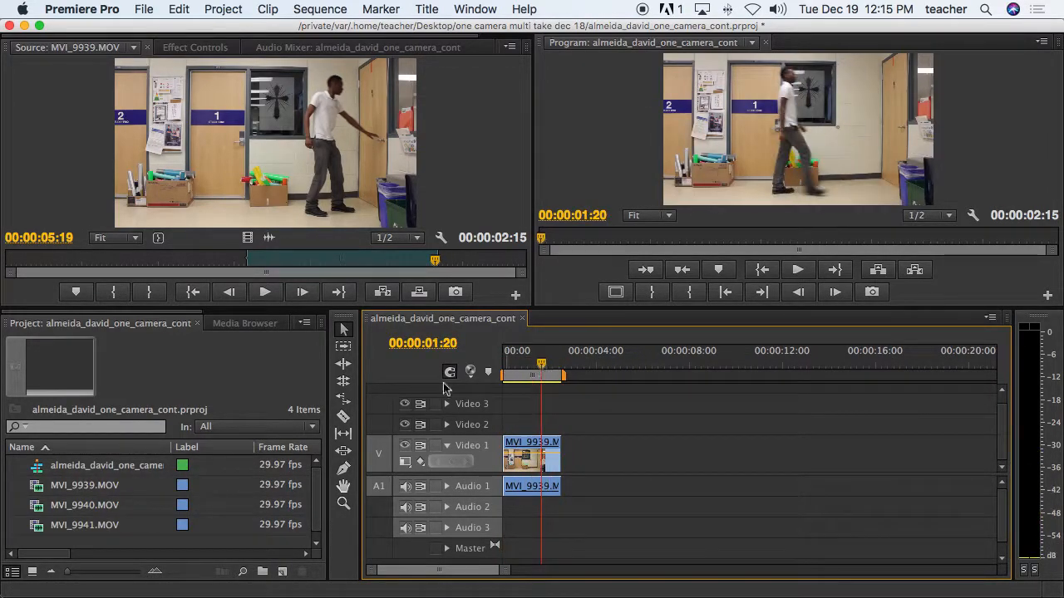
# Step: Open MVI_9940.MOV for preview and set a sequence In point at MVI_9939's end
pyautogui.doubleClick(39, 511)
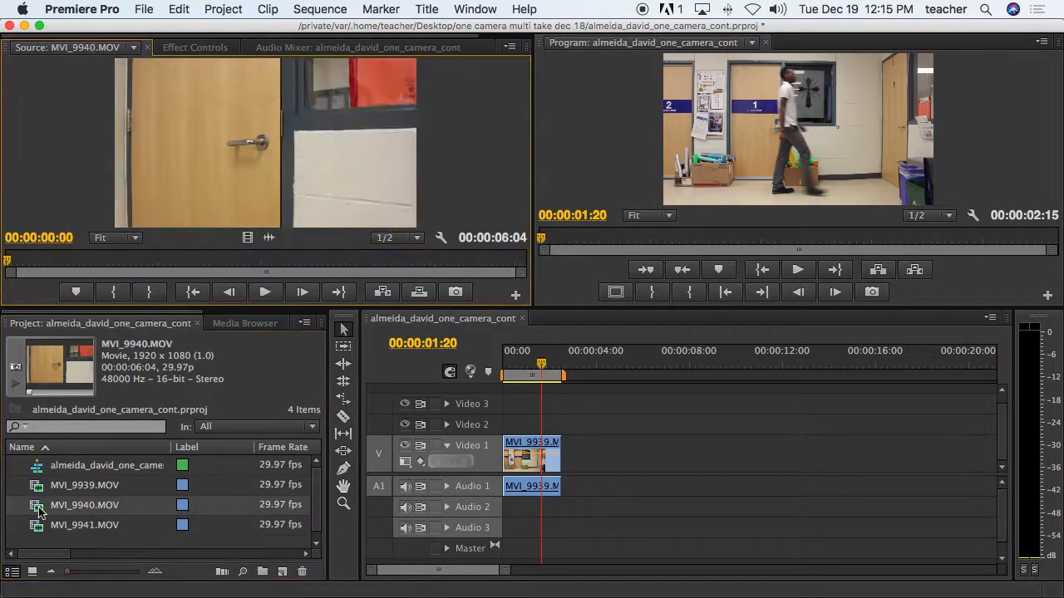
pyautogui.moveTo(10, 262); pyautogui.dragTo(348, 270)
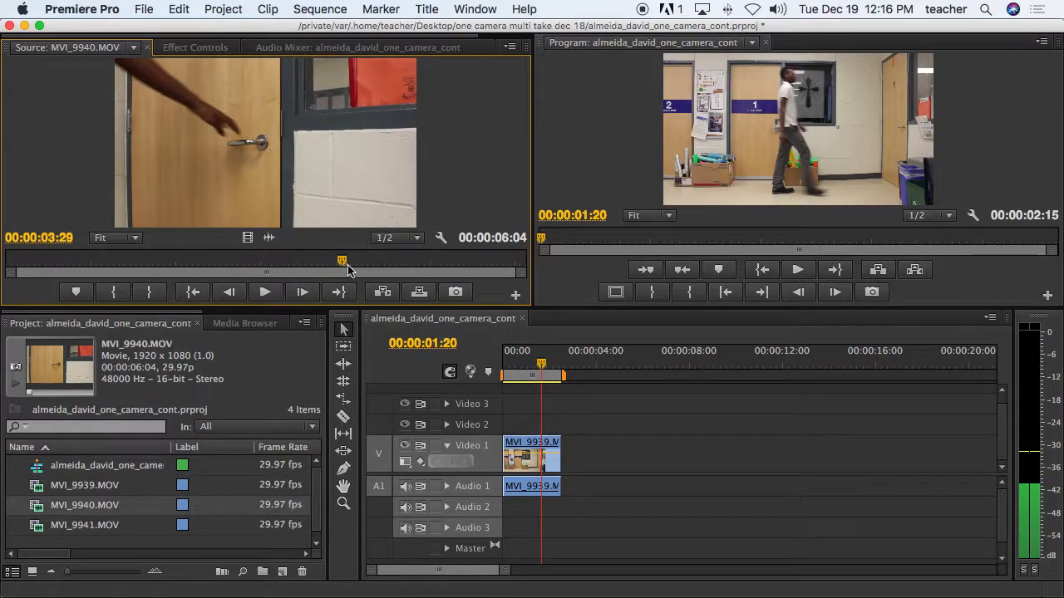
pyautogui.moveTo(541, 366); pyautogui.dragTo(562, 370)
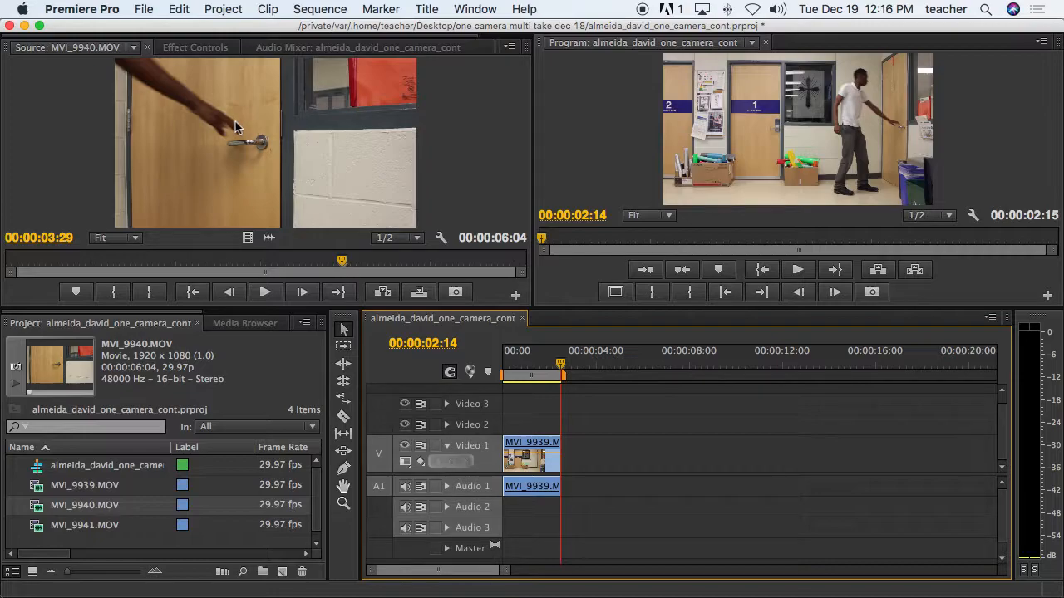
pyautogui.press('i')
# Step: Mark MVI_9940 from 00:00:03:29 to 00:00:05:12 and place it right after MVI_9939
pyautogui.click(254, 152)
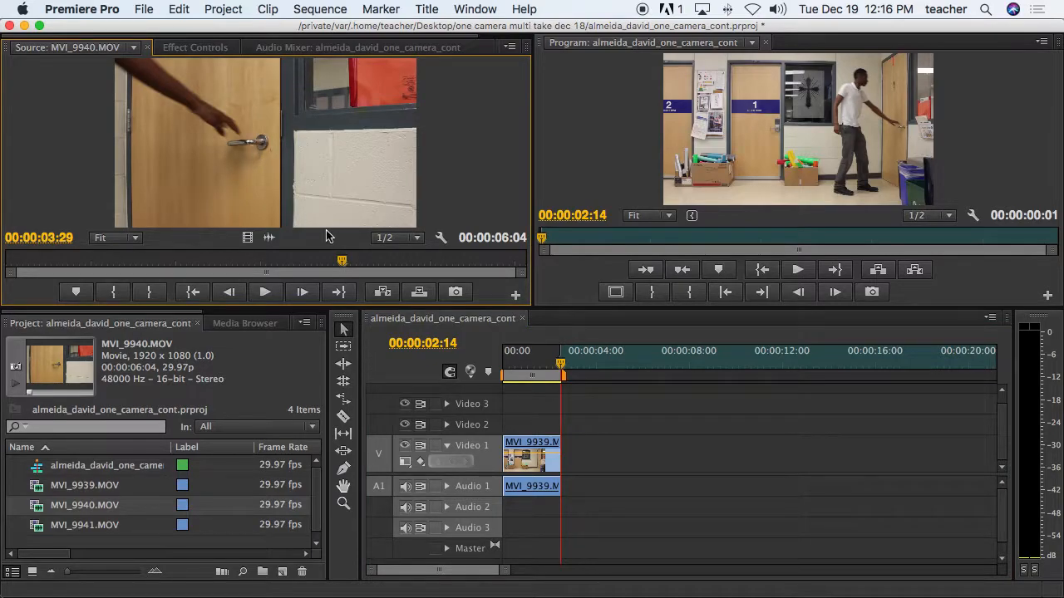
pyautogui.press('i')
pyautogui.press('space')
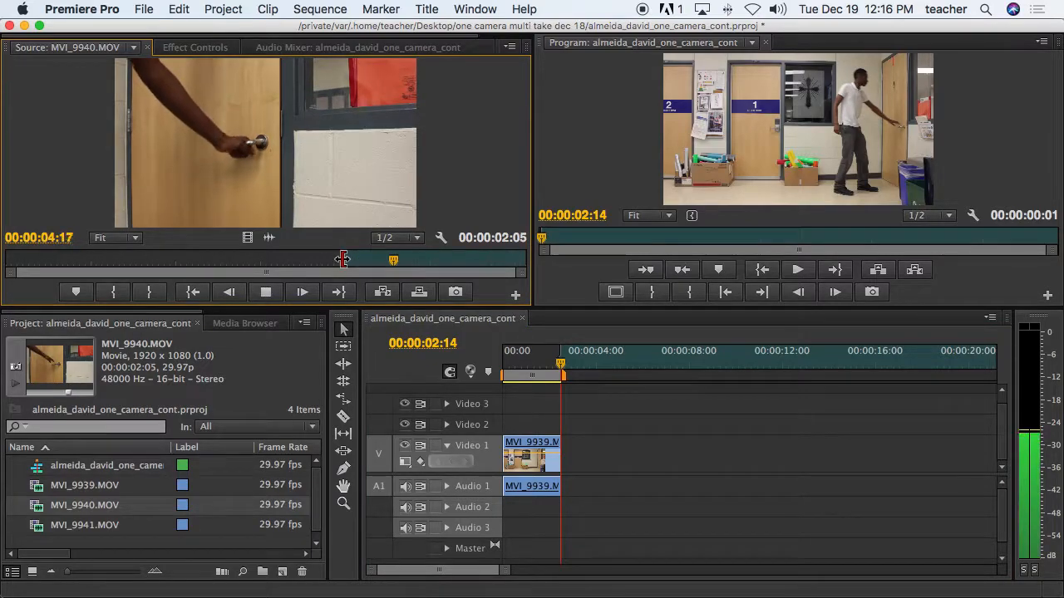
pyautogui.press('space')
pyautogui.moveTo(444, 261); pyautogui.dragTo(463, 264)
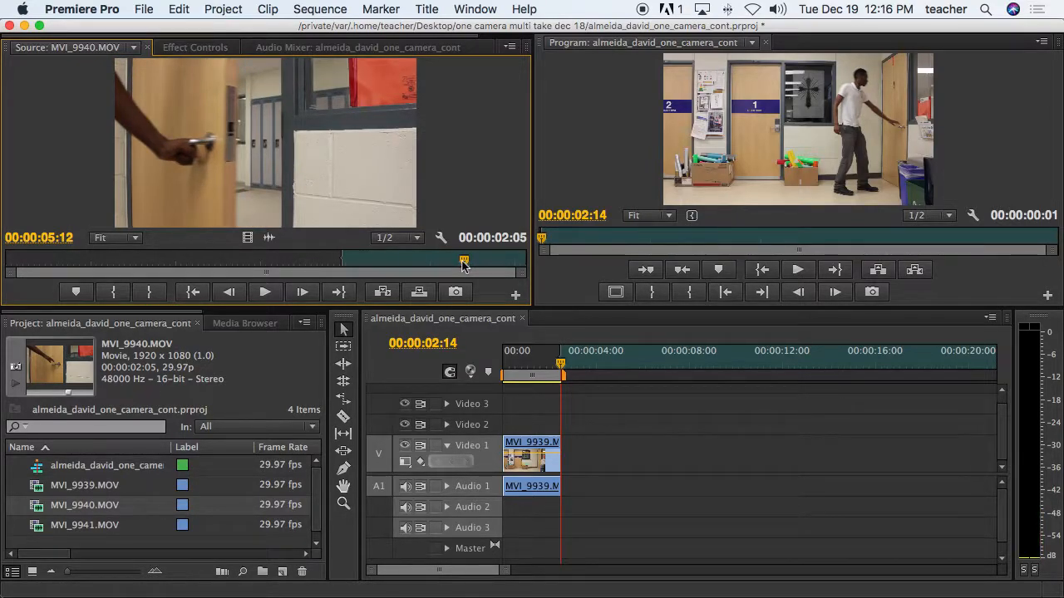
pyautogui.press('o')
pyautogui.moveTo(252, 107); pyautogui.dragTo(581, 452)
pyautogui.moveTo(571, 368); pyautogui.dragTo(594, 367)
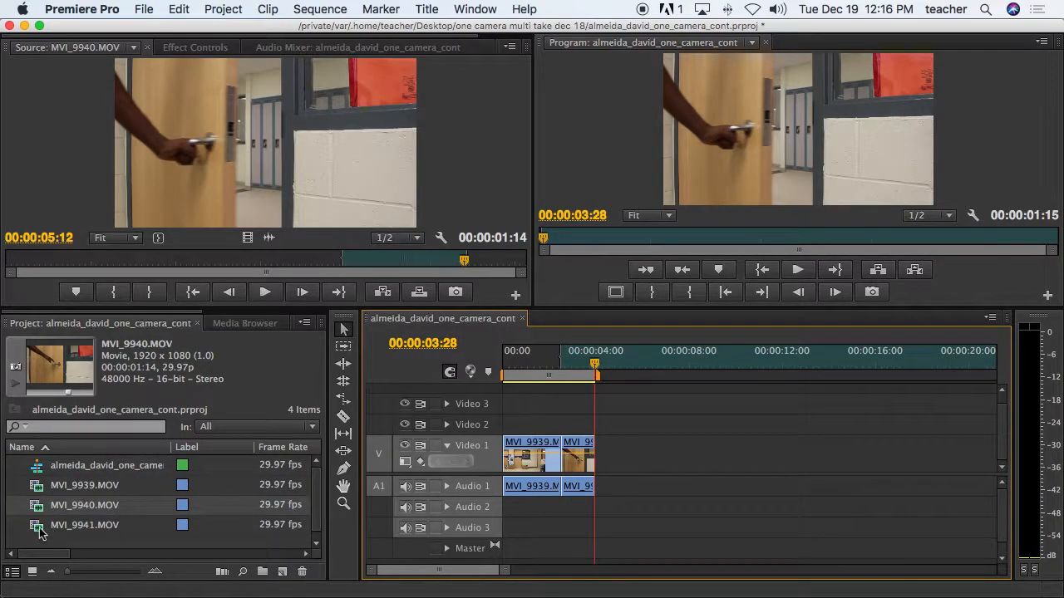
# Step: Mark MVI_9941.MOV's In point at 00:00:04:26 and Out point at 00:00:08:23
pyautogui.doubleClick(39, 528)
pyautogui.moveTo(12, 264); pyautogui.dragTo(289, 265)
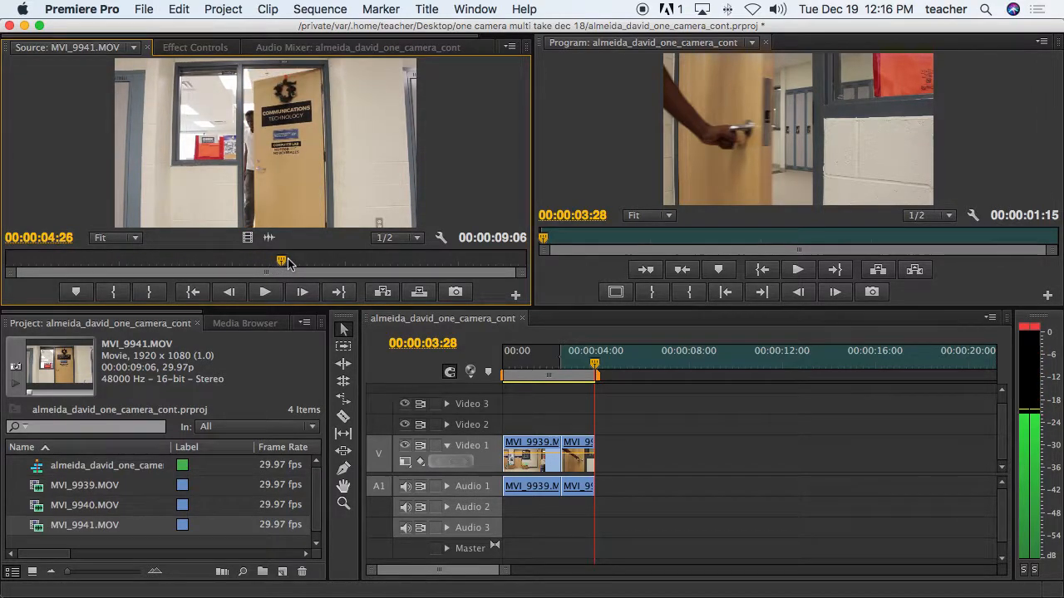
pyautogui.press('i')
pyautogui.moveTo(290, 265); pyautogui.dragTo(494, 262)
pyautogui.press('Right')
pyautogui.press('Right')
pyautogui.press('Right')
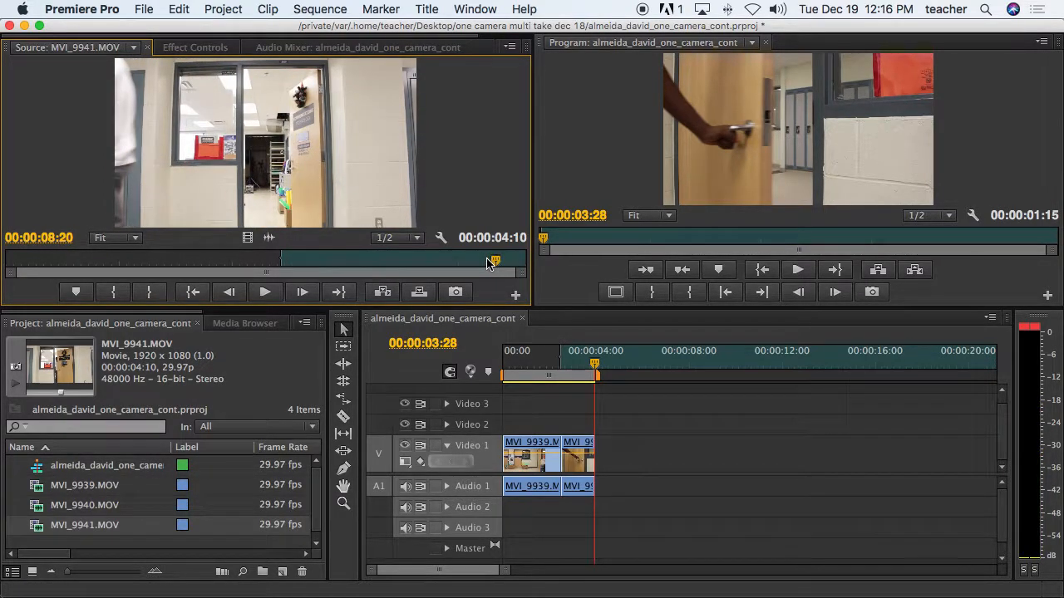
pyautogui.press('Right')
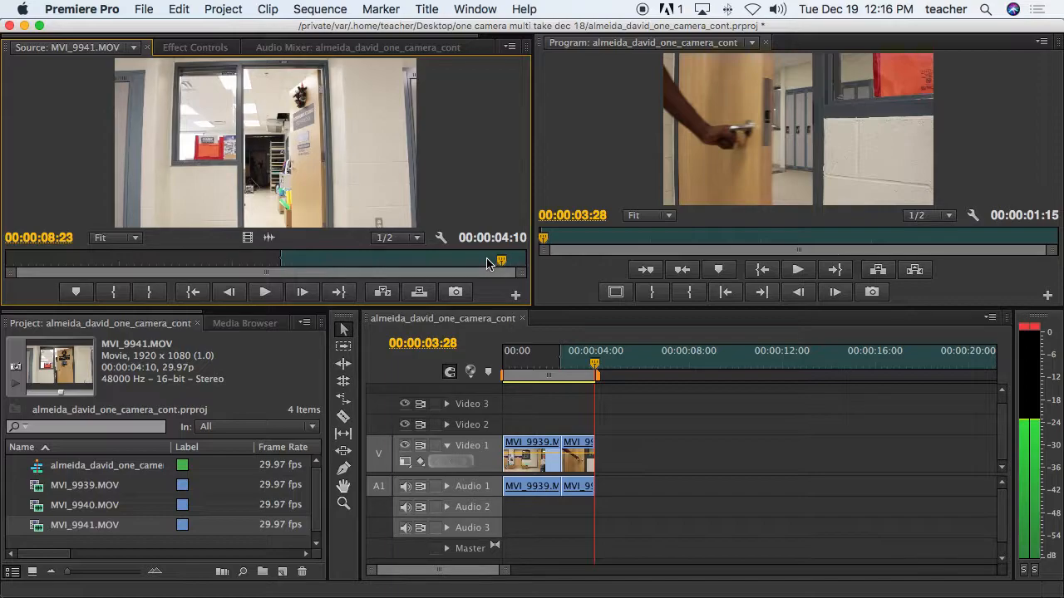
pyautogui.press('o')
# Step: Place the trimmed MVI_9941 after MVI_9940, then play the full sequence from the start
pyautogui.moveTo(520, 368); pyautogui.dragTo(603, 455)
pyautogui.moveTo(594, 367); pyautogui.dragTo(451, 373)
pyautogui.press('space')
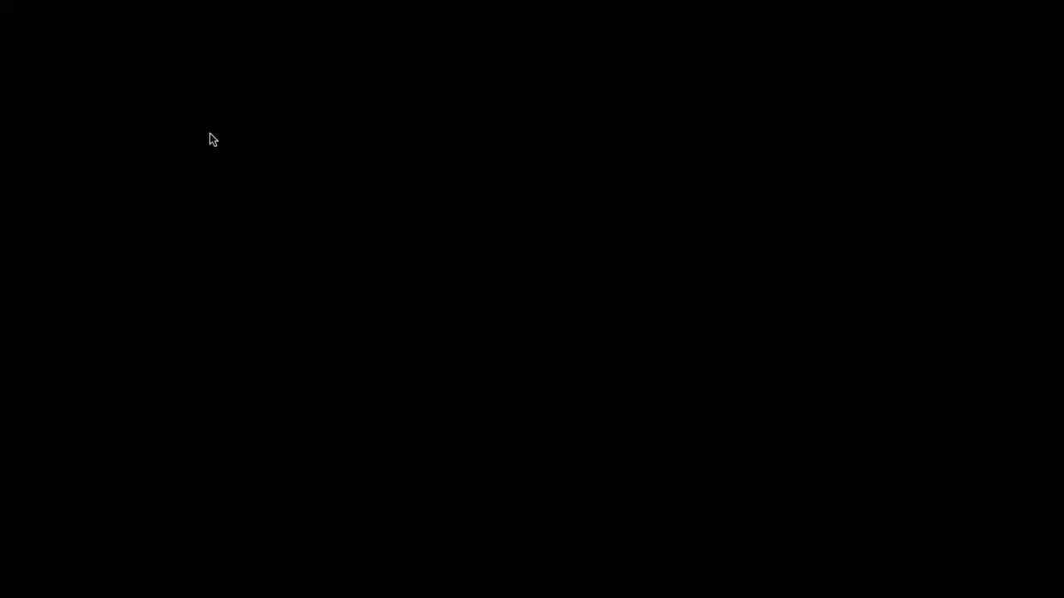
pyautogui.press('Escape')
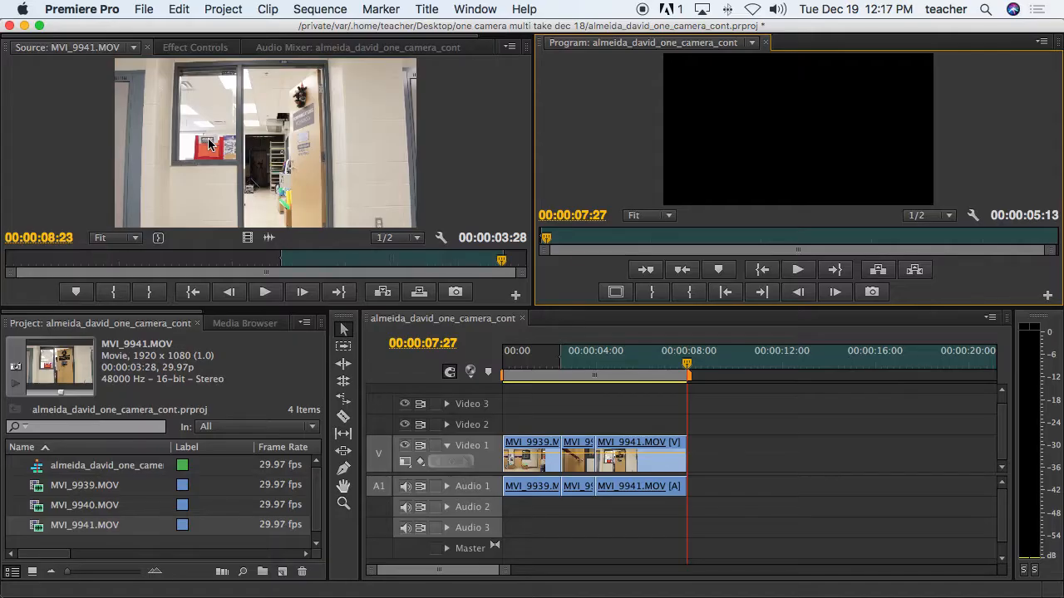